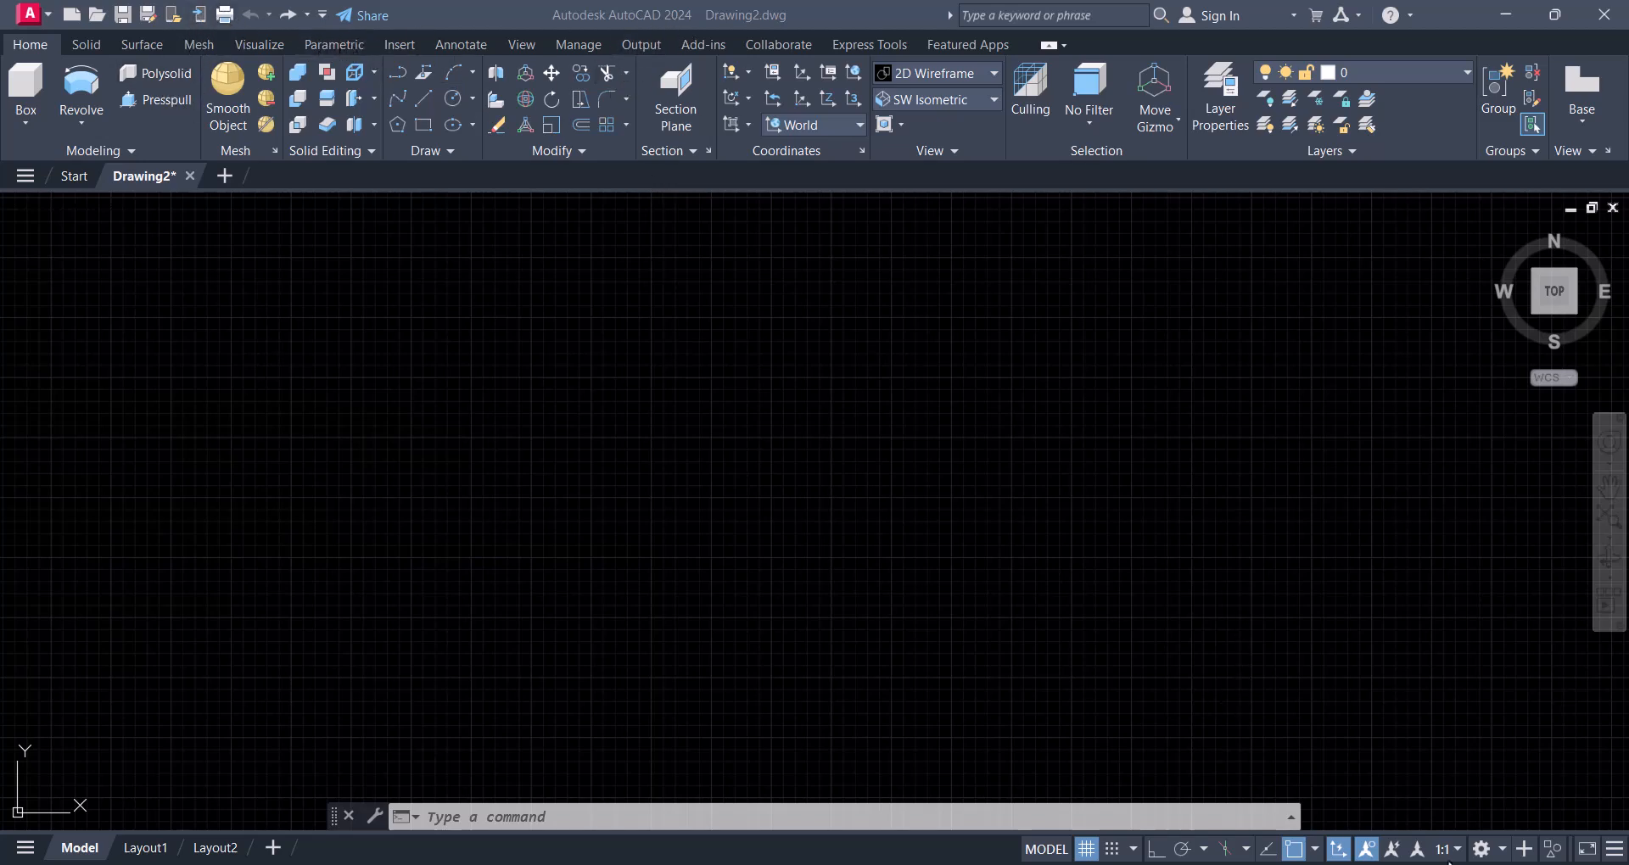
# Set up the 3D Modeling workspace with the SW Isometric view and the grid display off
pyautogui.click(1502, 849)
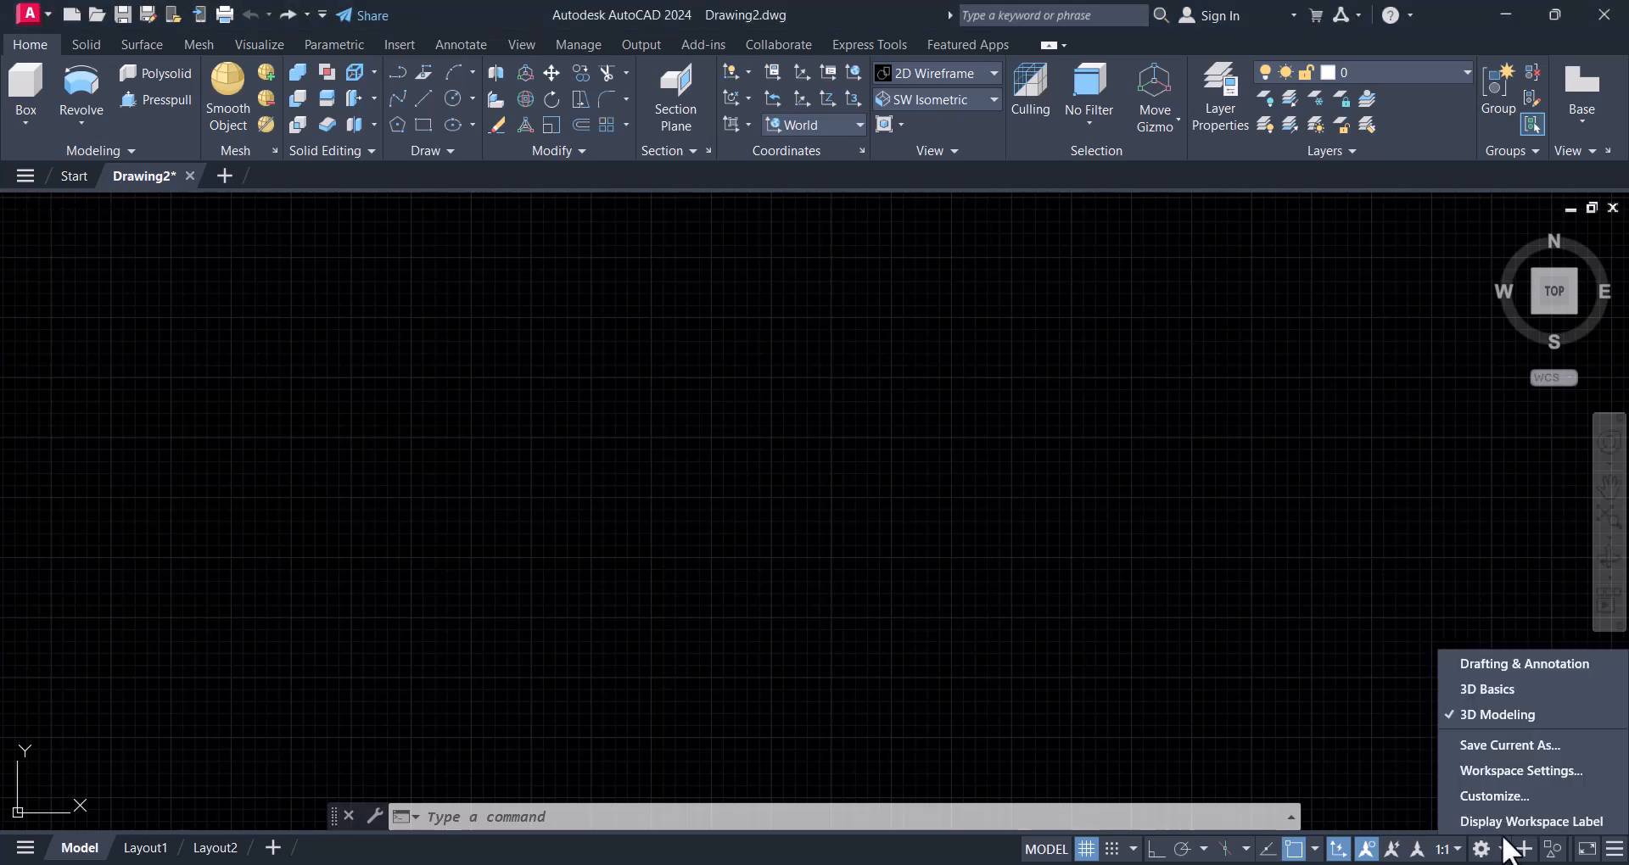
pyautogui.click(1506, 718)
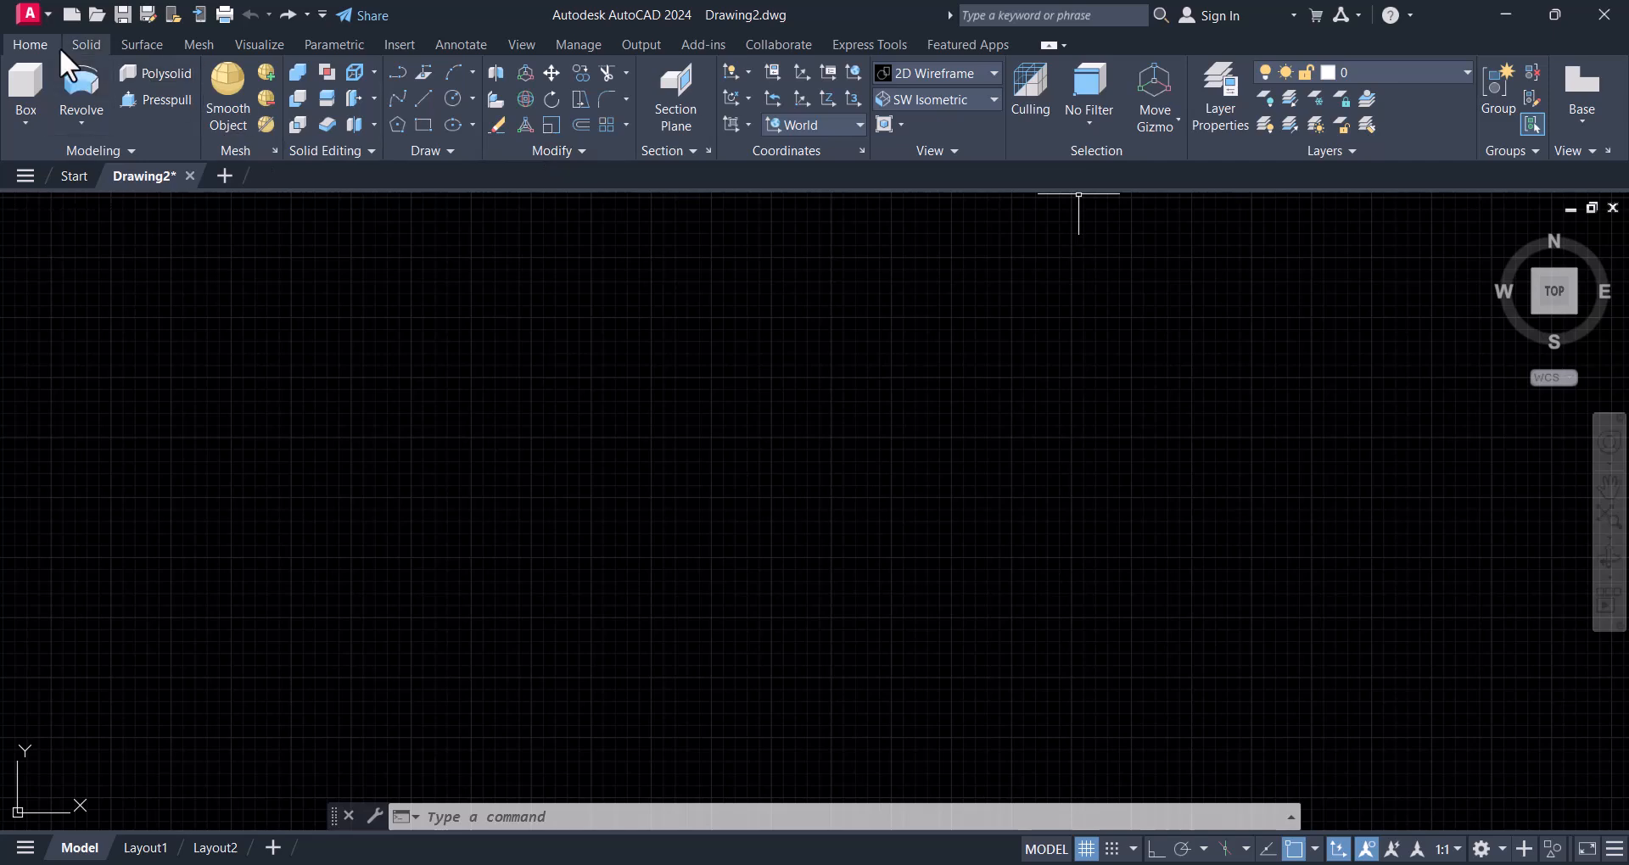
pyautogui.click(941, 100)
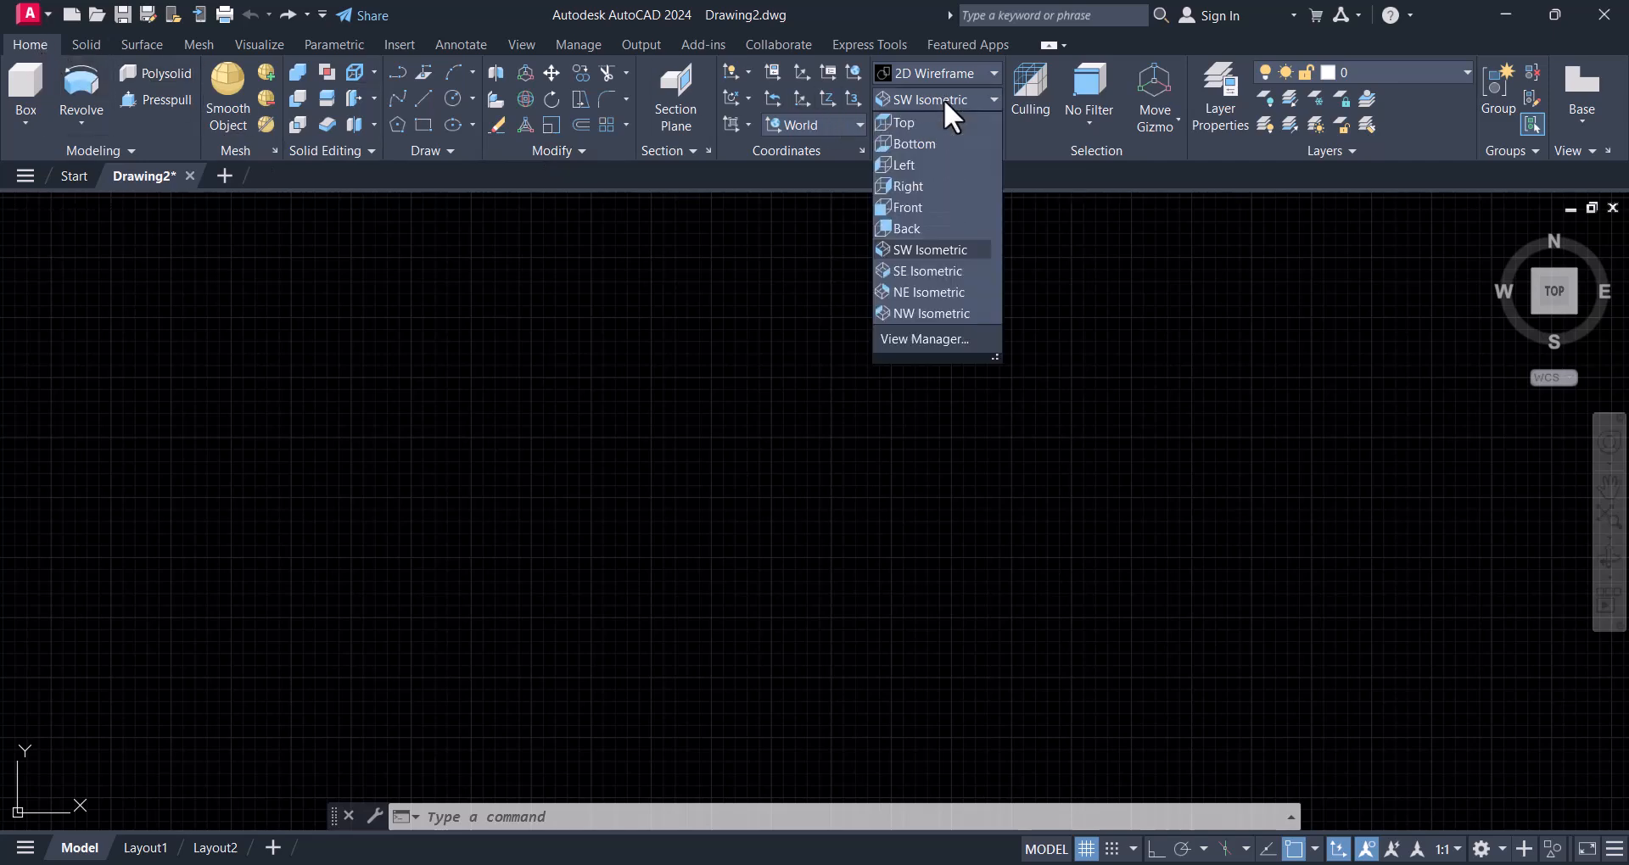
pyautogui.click(949, 251)
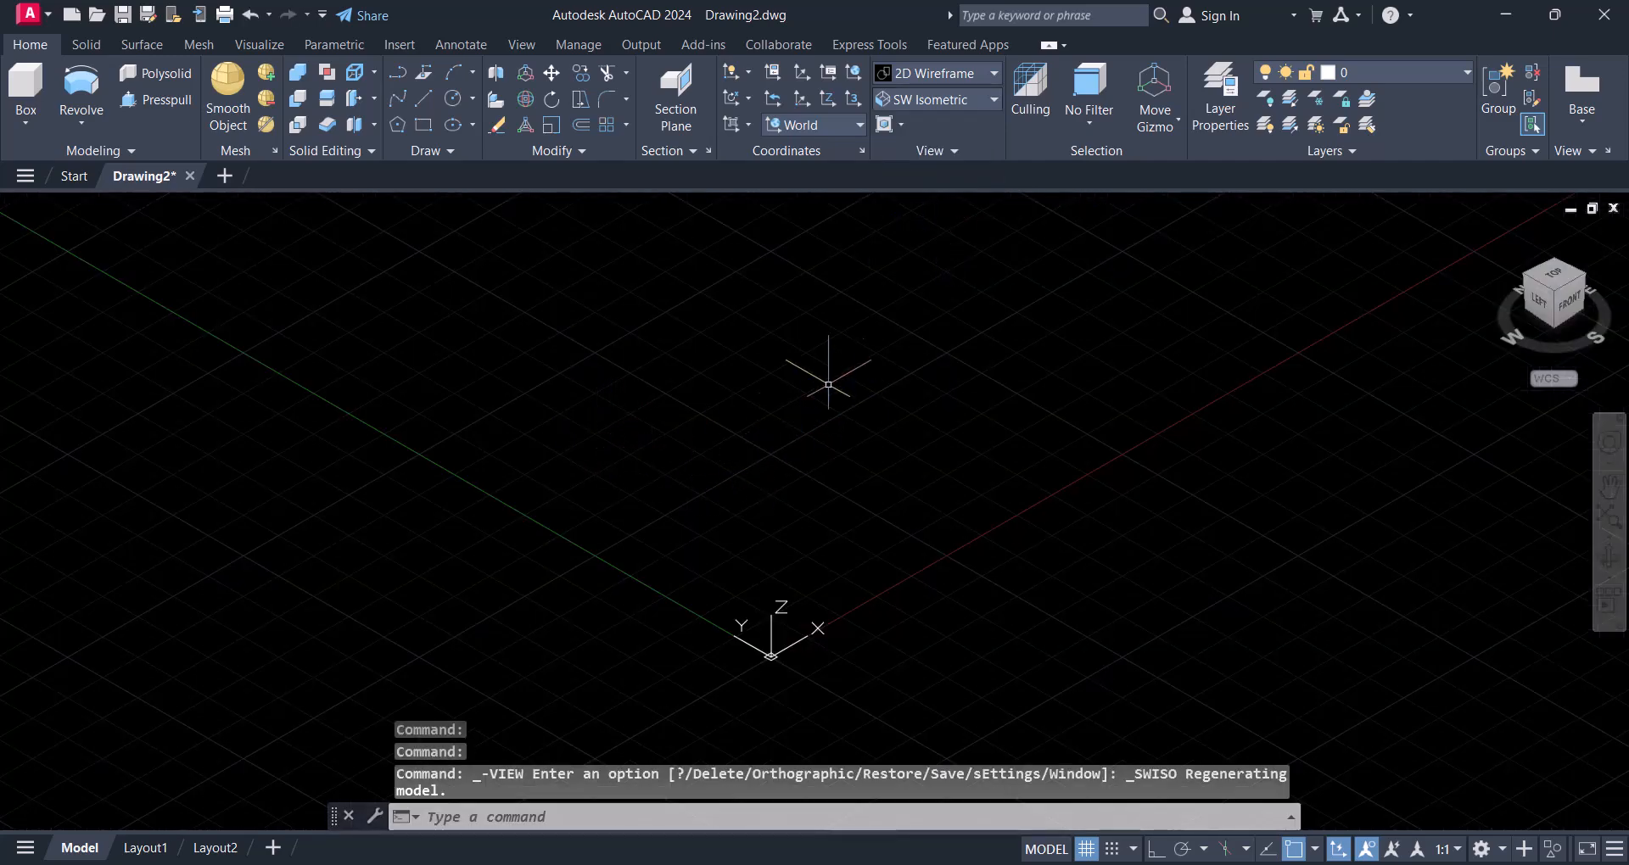
pyautogui.click(1087, 849)
pyautogui.scroll(4, 913, 669)
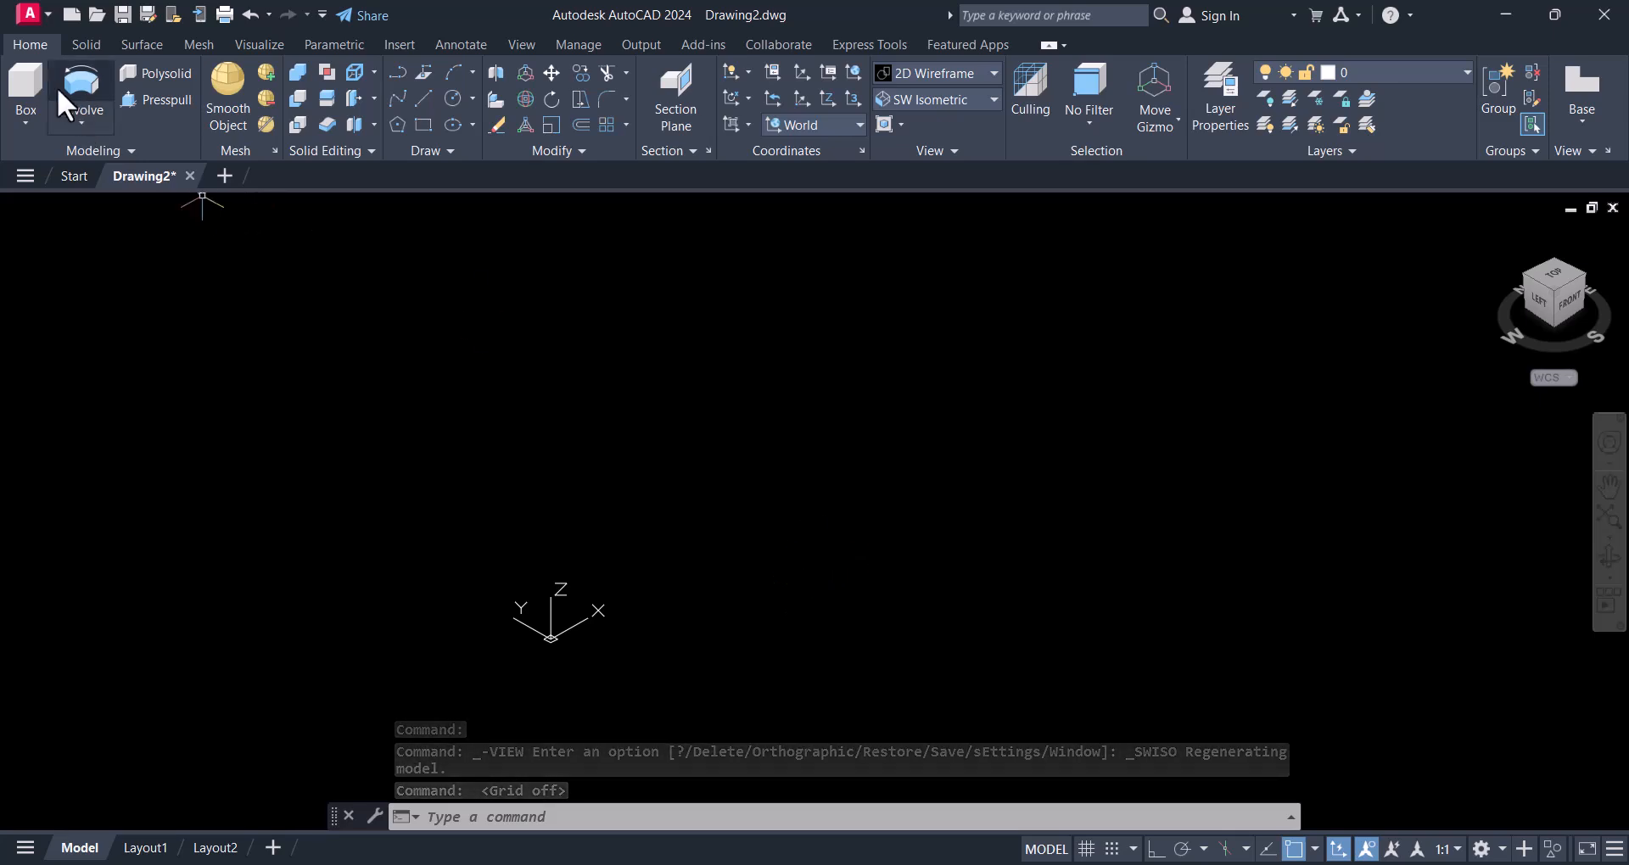
pyautogui.click(23, 92)
pyautogui.click(852, 624)
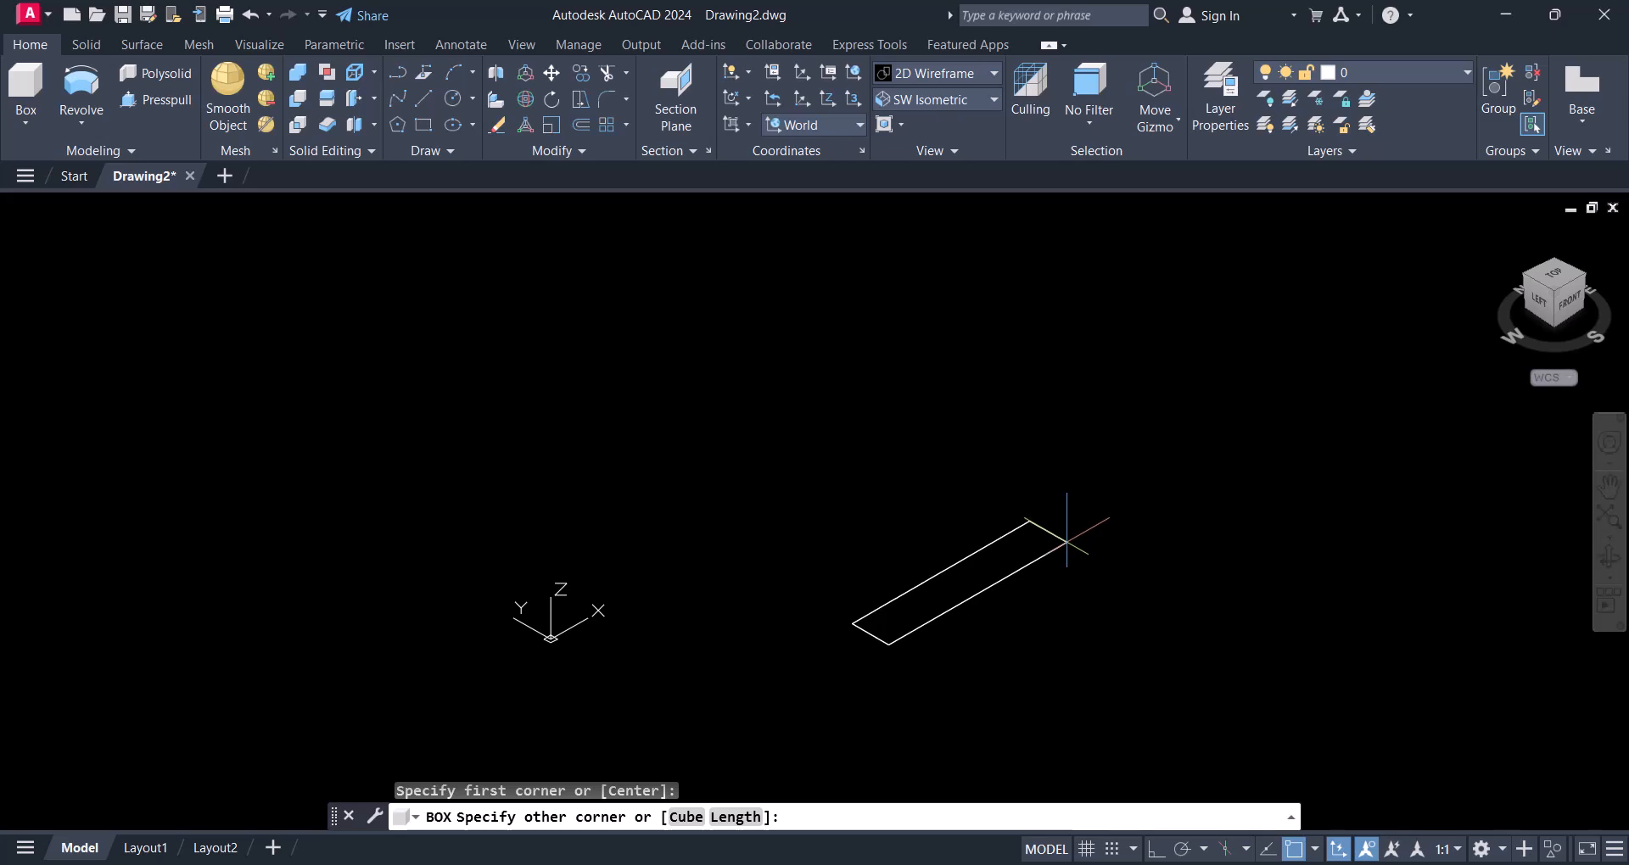
pyautogui.write('@')
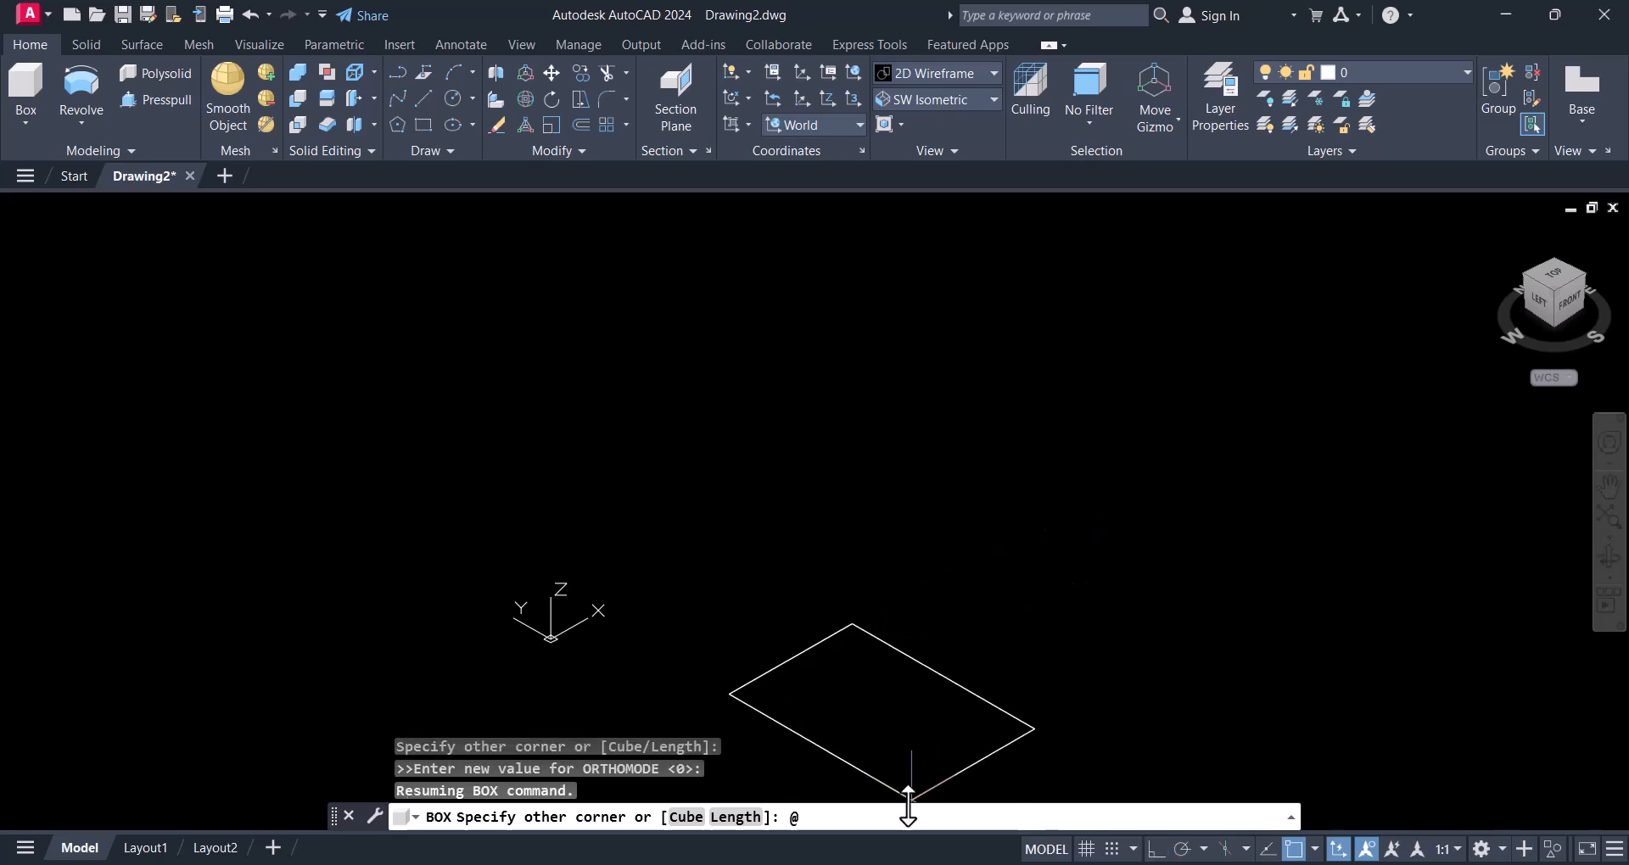
pyautogui.press('Return')
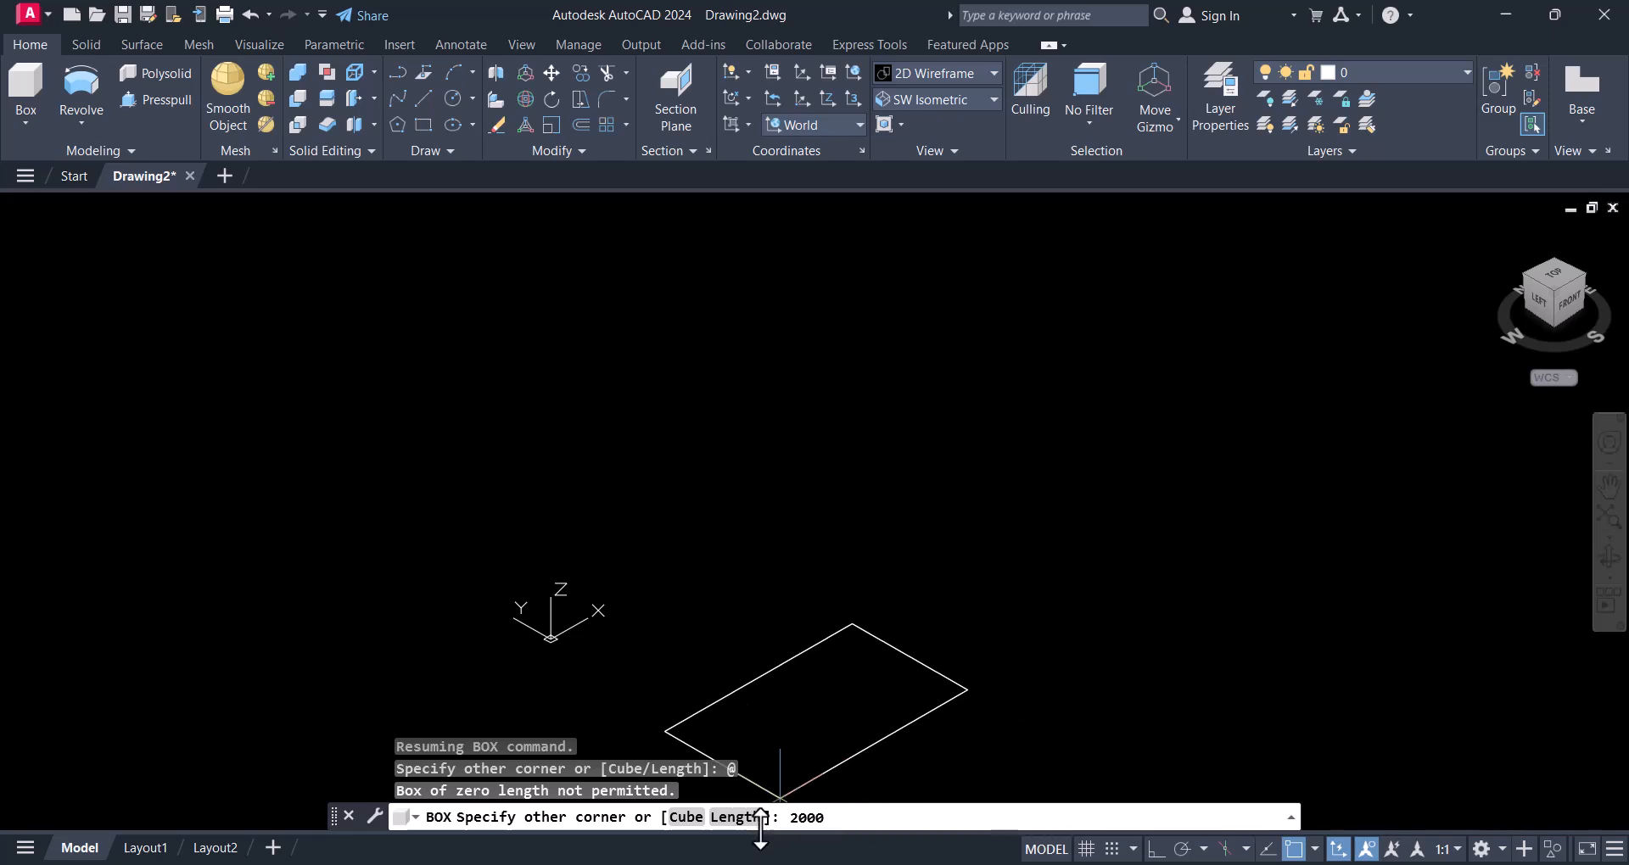
pyautogui.click(791, 826)
pyautogui.write('@')
pyautogui.click(860, 822)
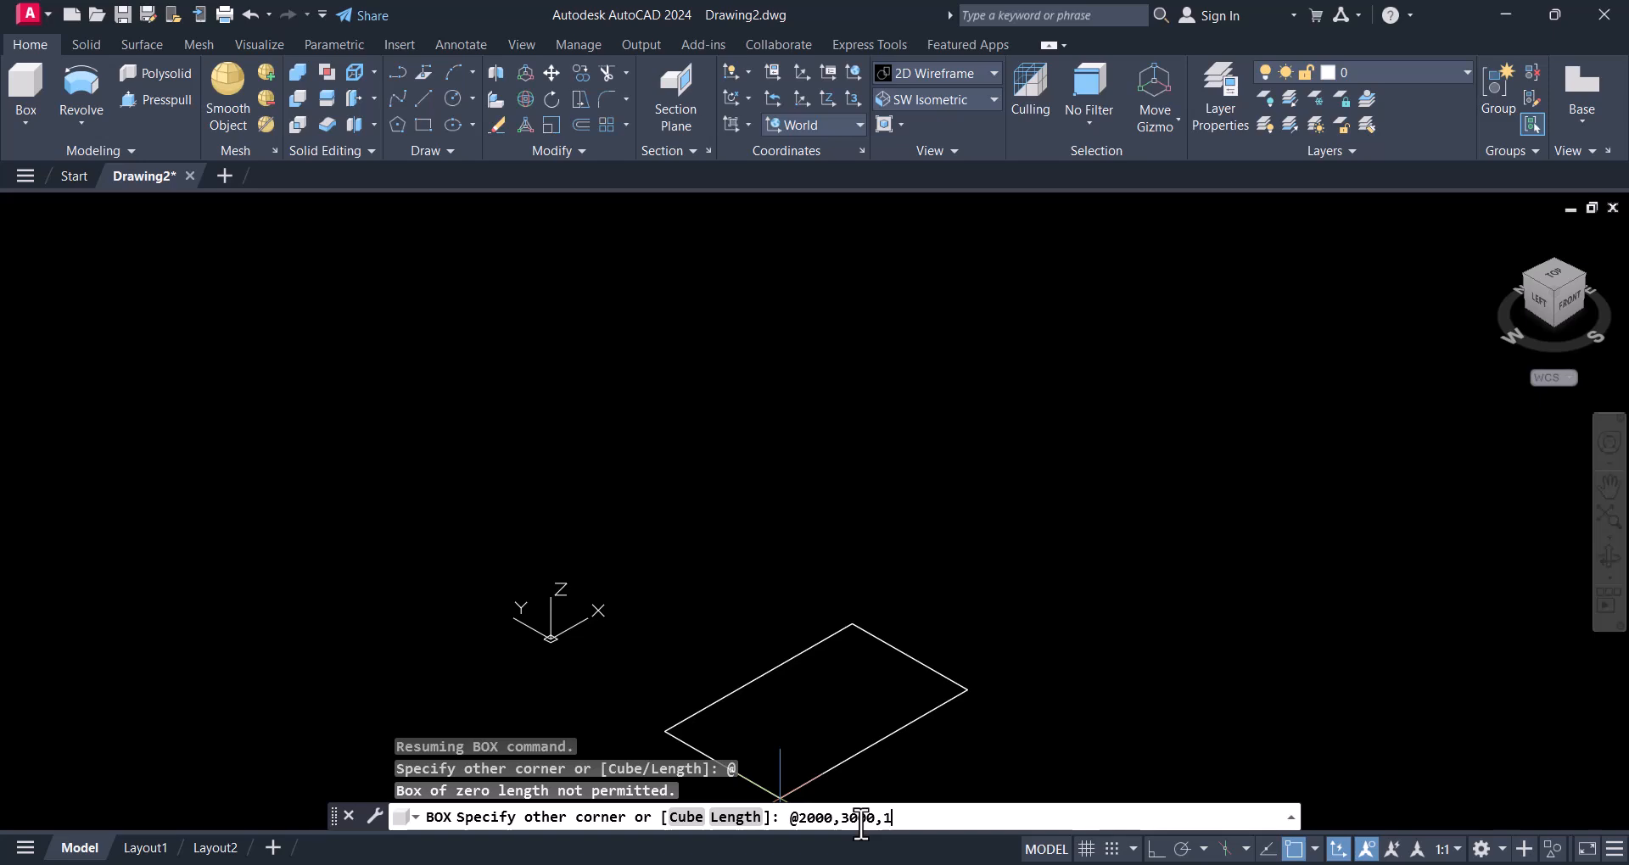
pyautogui.press('Return')
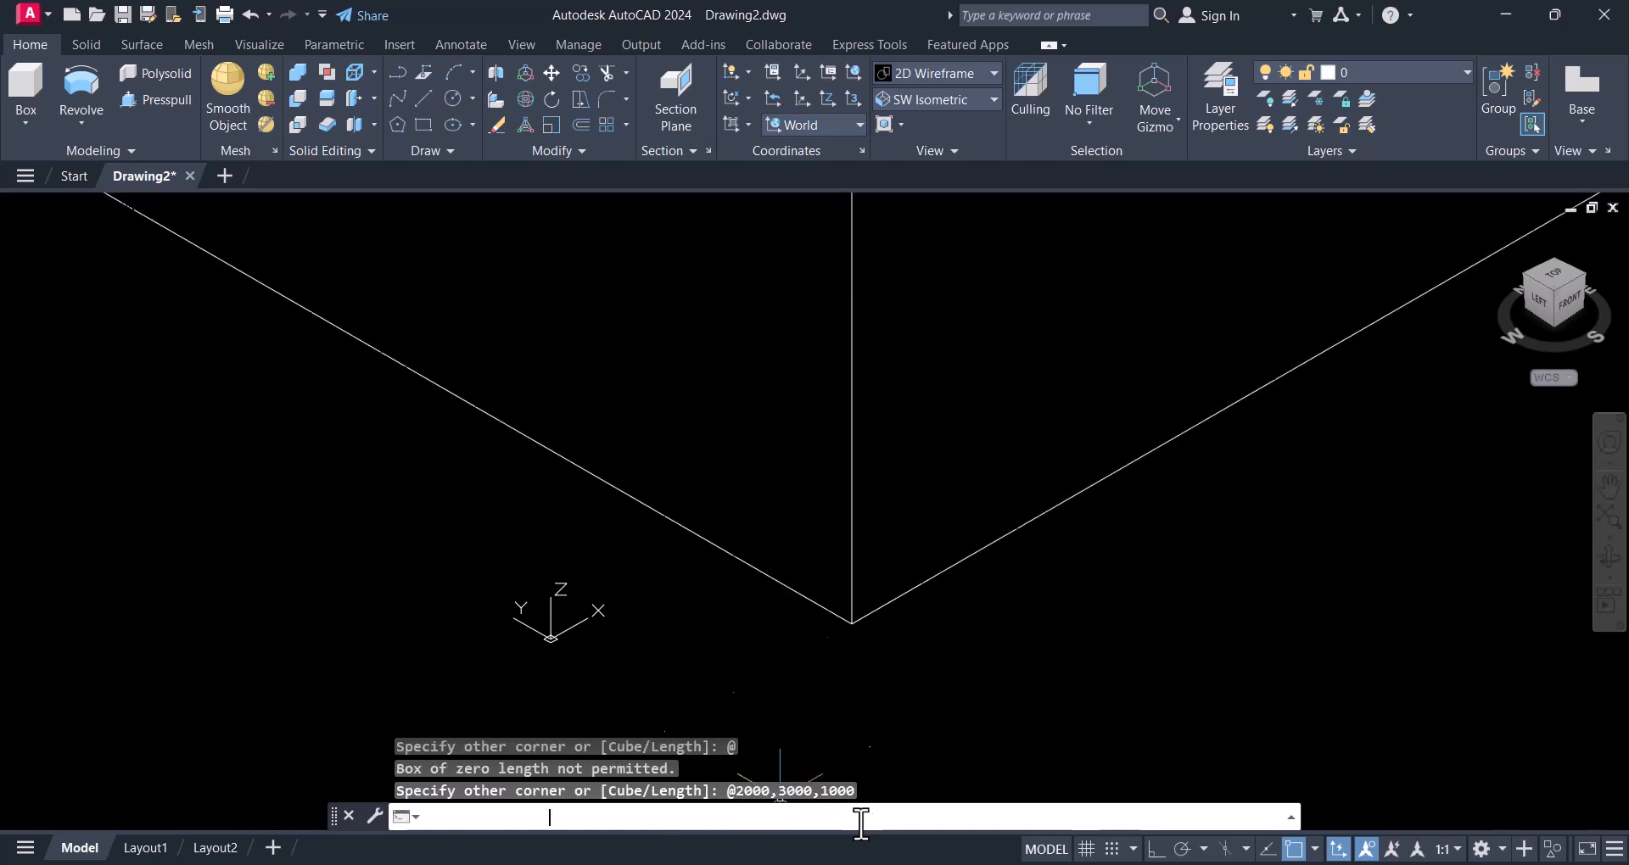
# Display the whole box in the Conceptual visual style
pyautogui.press('Escape')
pyautogui.press('Escape')
pyautogui.write('z')
pyautogui.press('Return')
pyautogui.write('e')
pyautogui.press('Return')
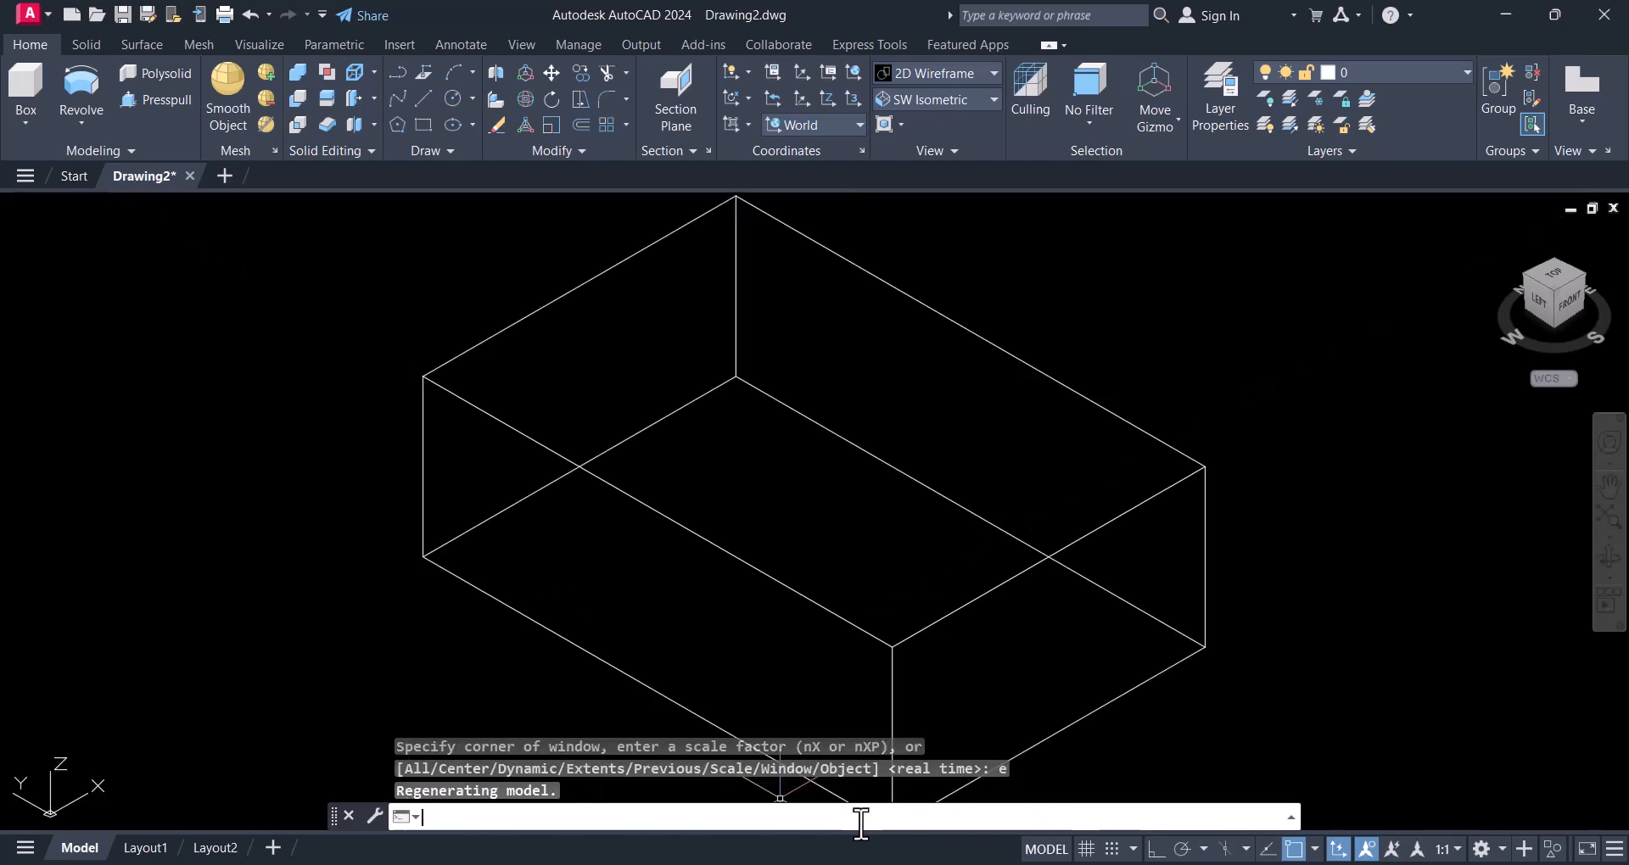
pyautogui.scroll(-3, 767, 543)
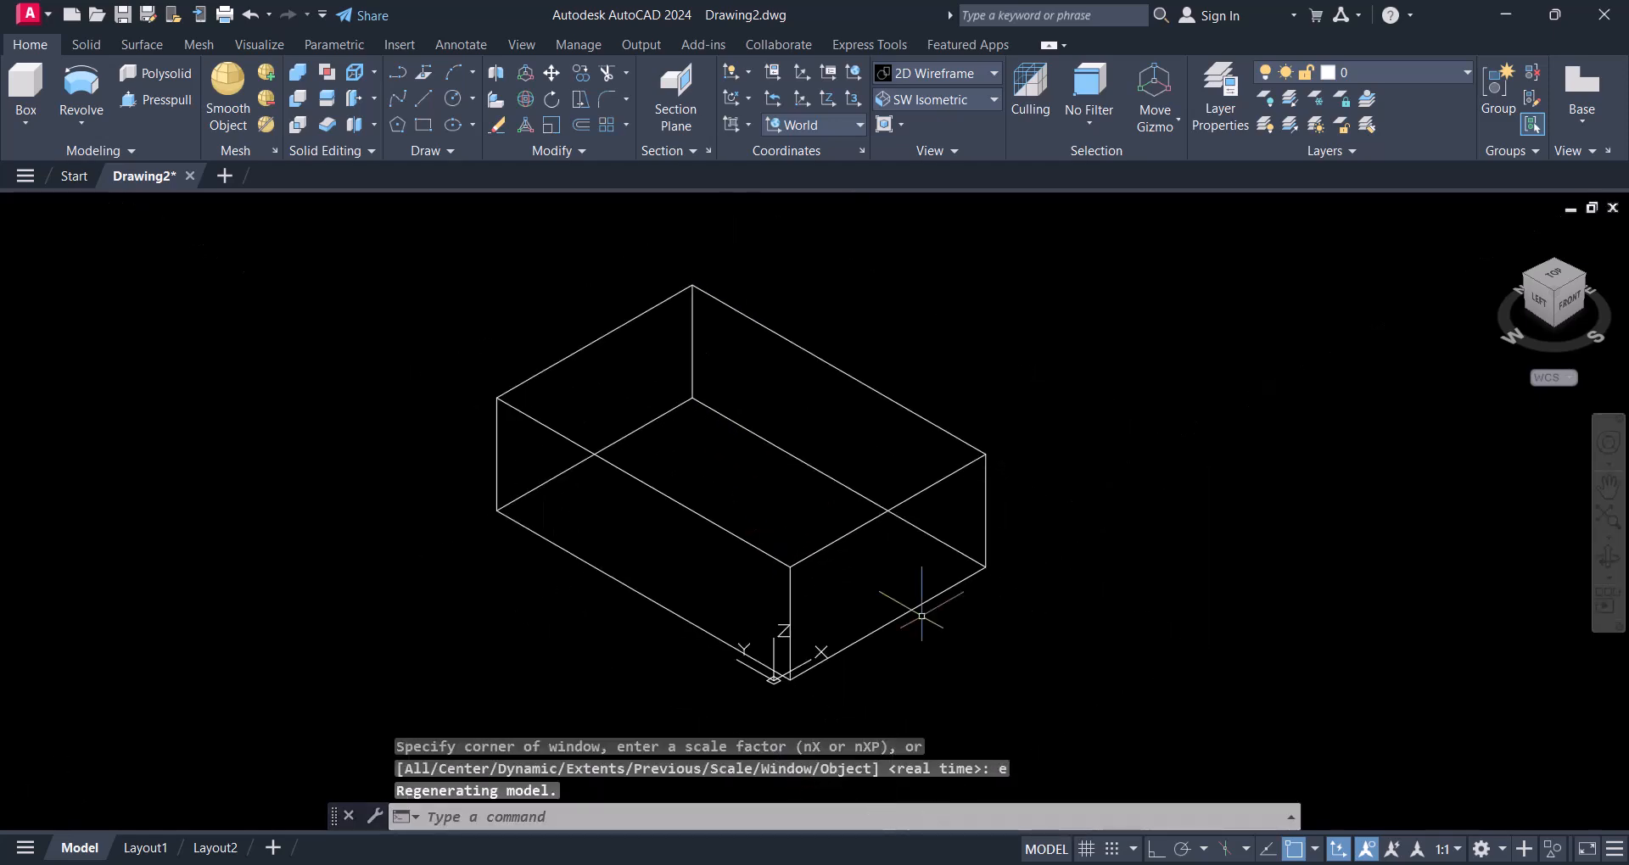
pyautogui.click(925, 73)
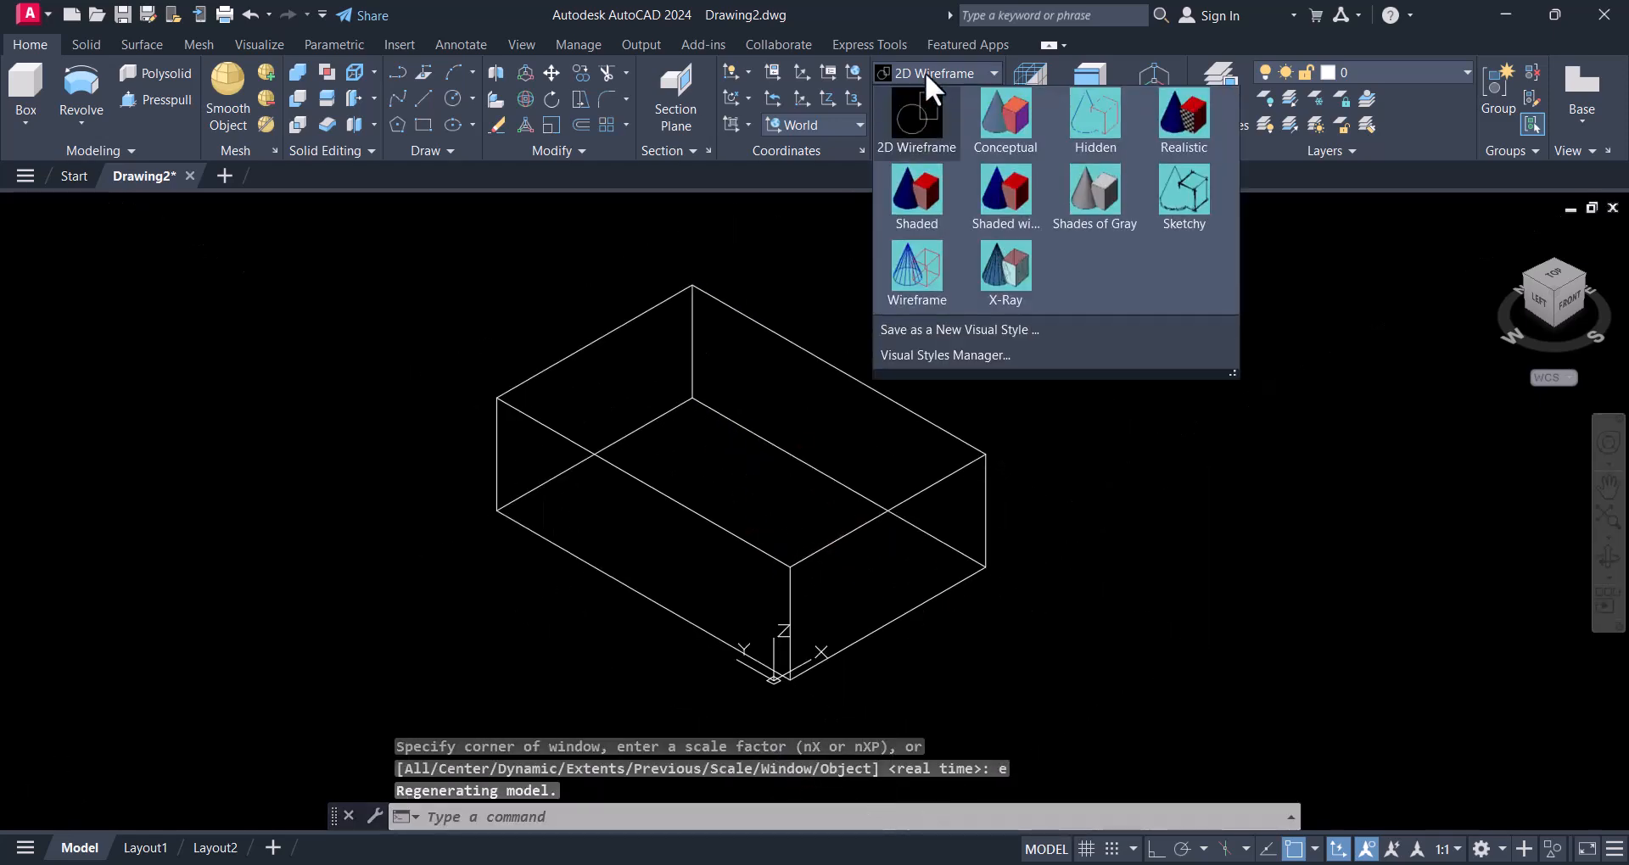
pyautogui.click(1006, 116)
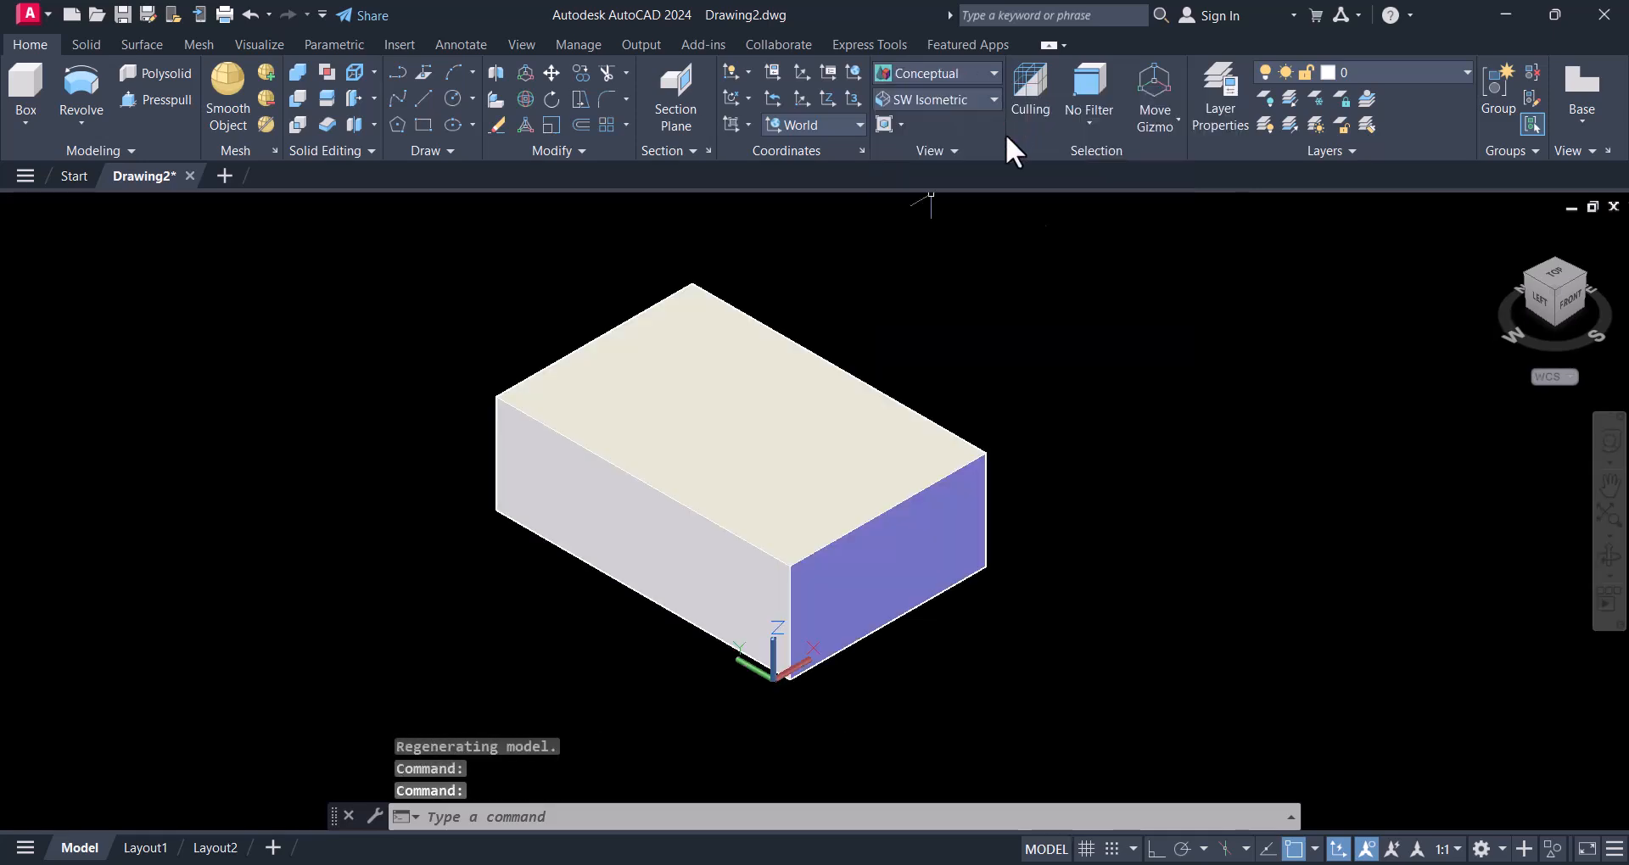
# Orbit around the shaded box to inspect it and restore the SW Isometric view
pyautogui.click(1609, 555)
pyautogui.moveTo(822, 575); pyautogui.dragTo(857, 572)
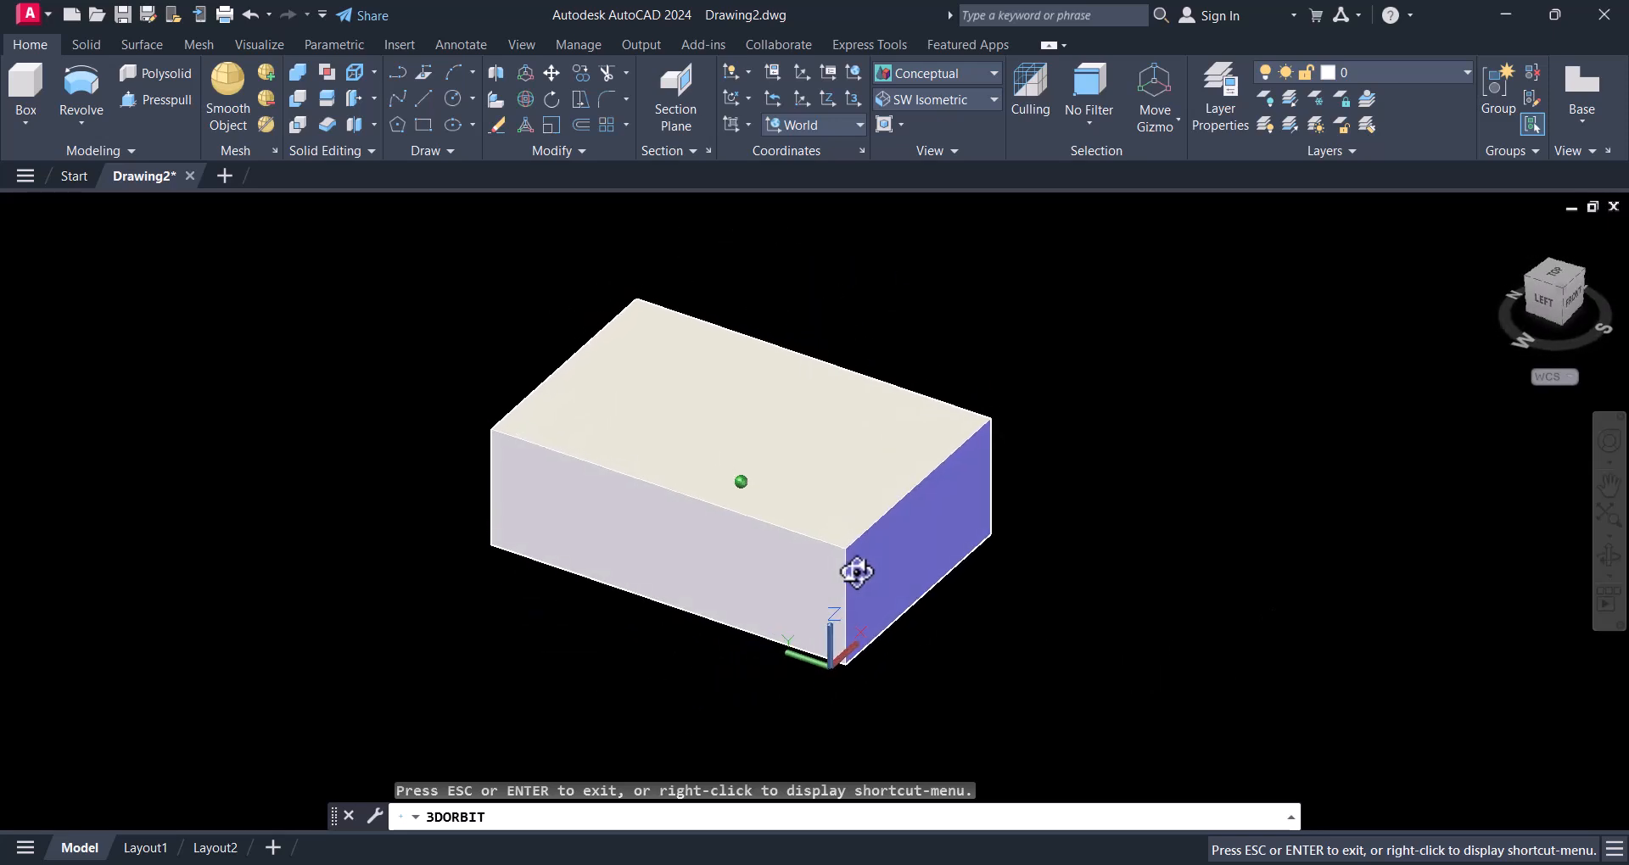
pyautogui.press('Escape')
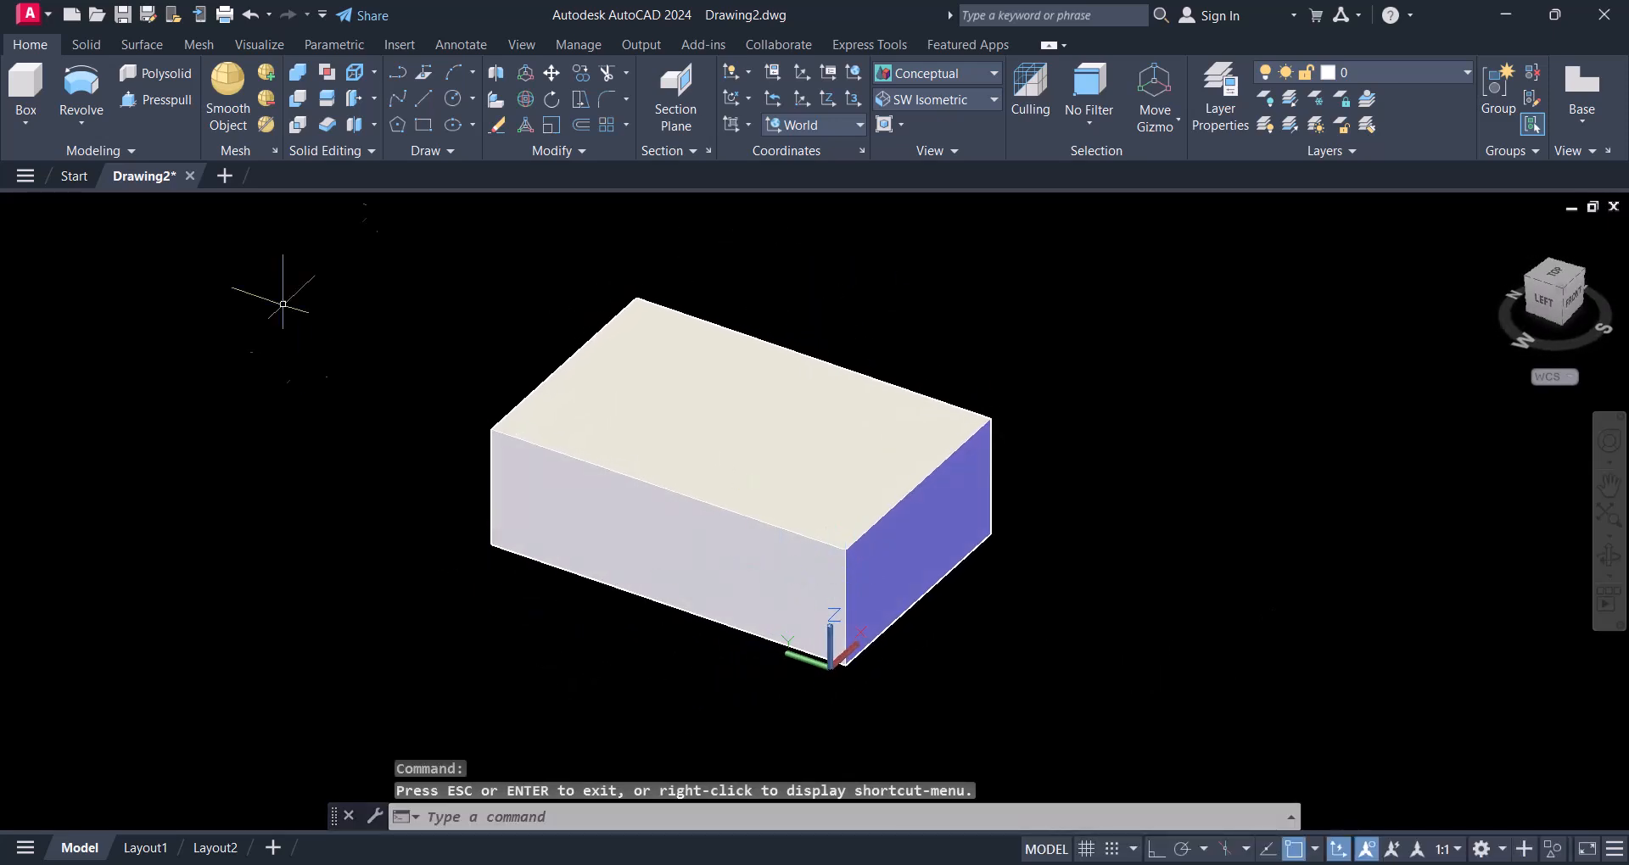
pyautogui.moveTo(878, 509); pyautogui.dragTo(767, 472, button='middle')
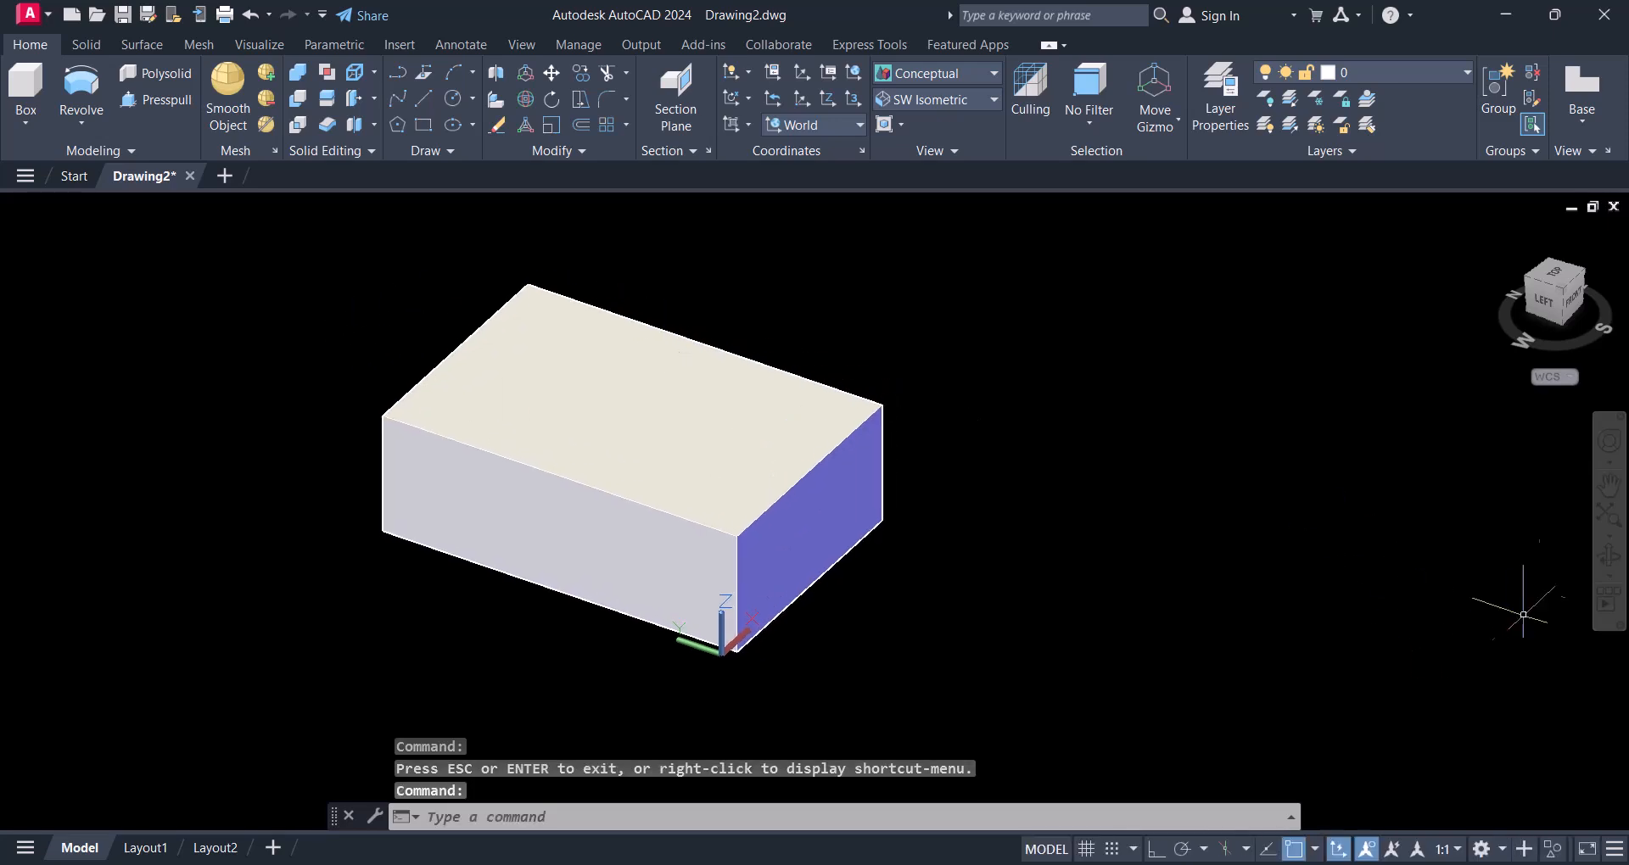
pyautogui.click(950, 100)
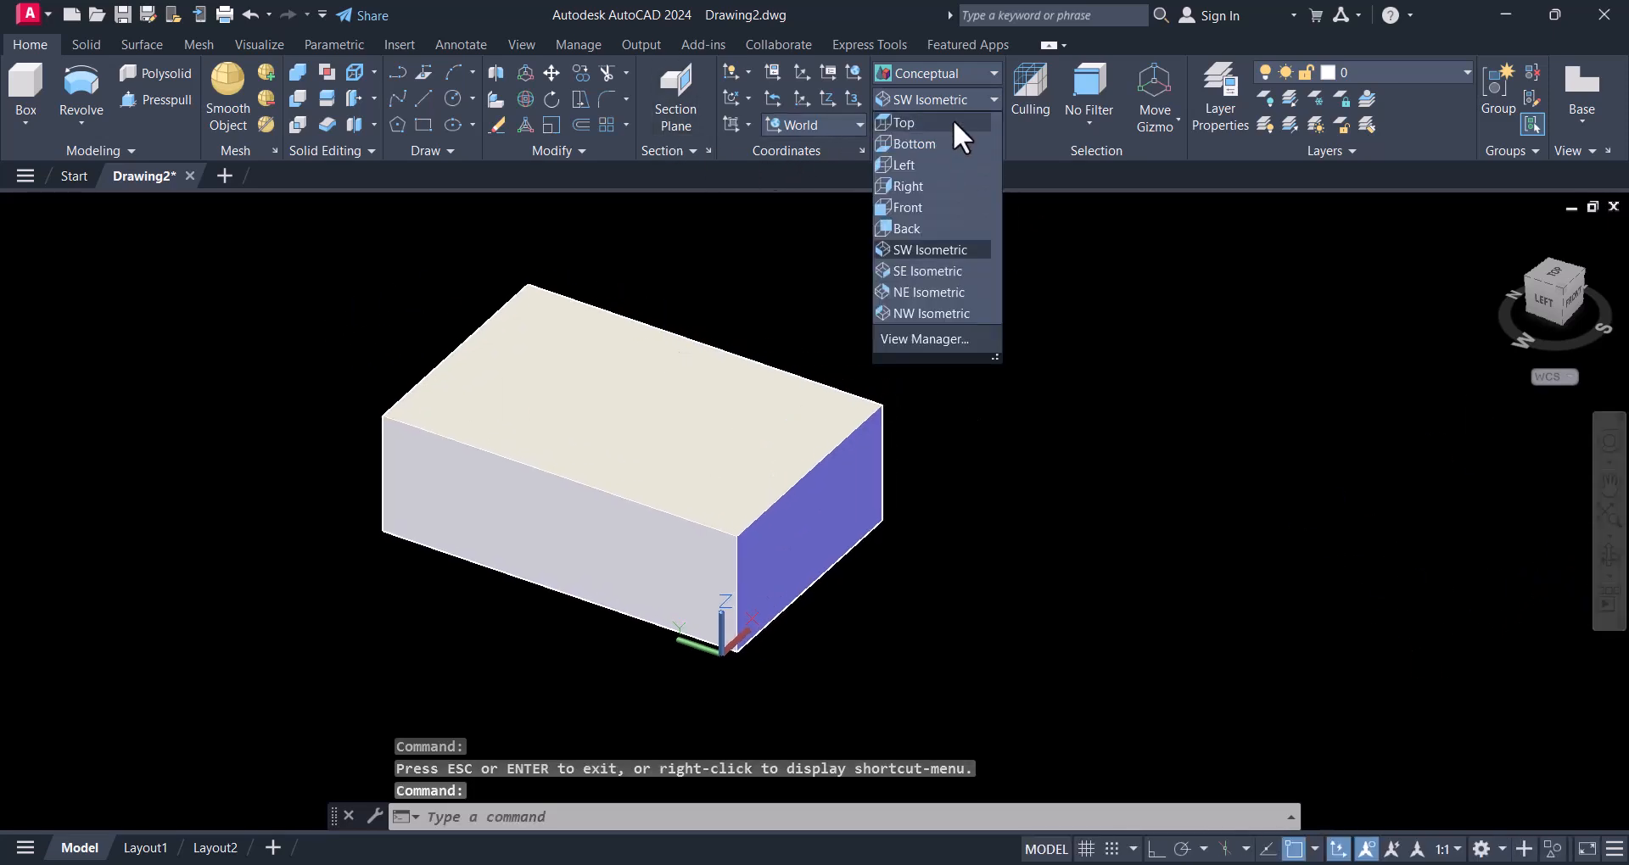
pyautogui.click(939, 250)
pyautogui.moveTo(1044, 463); pyautogui.dragTo(645, 458, button='middle')
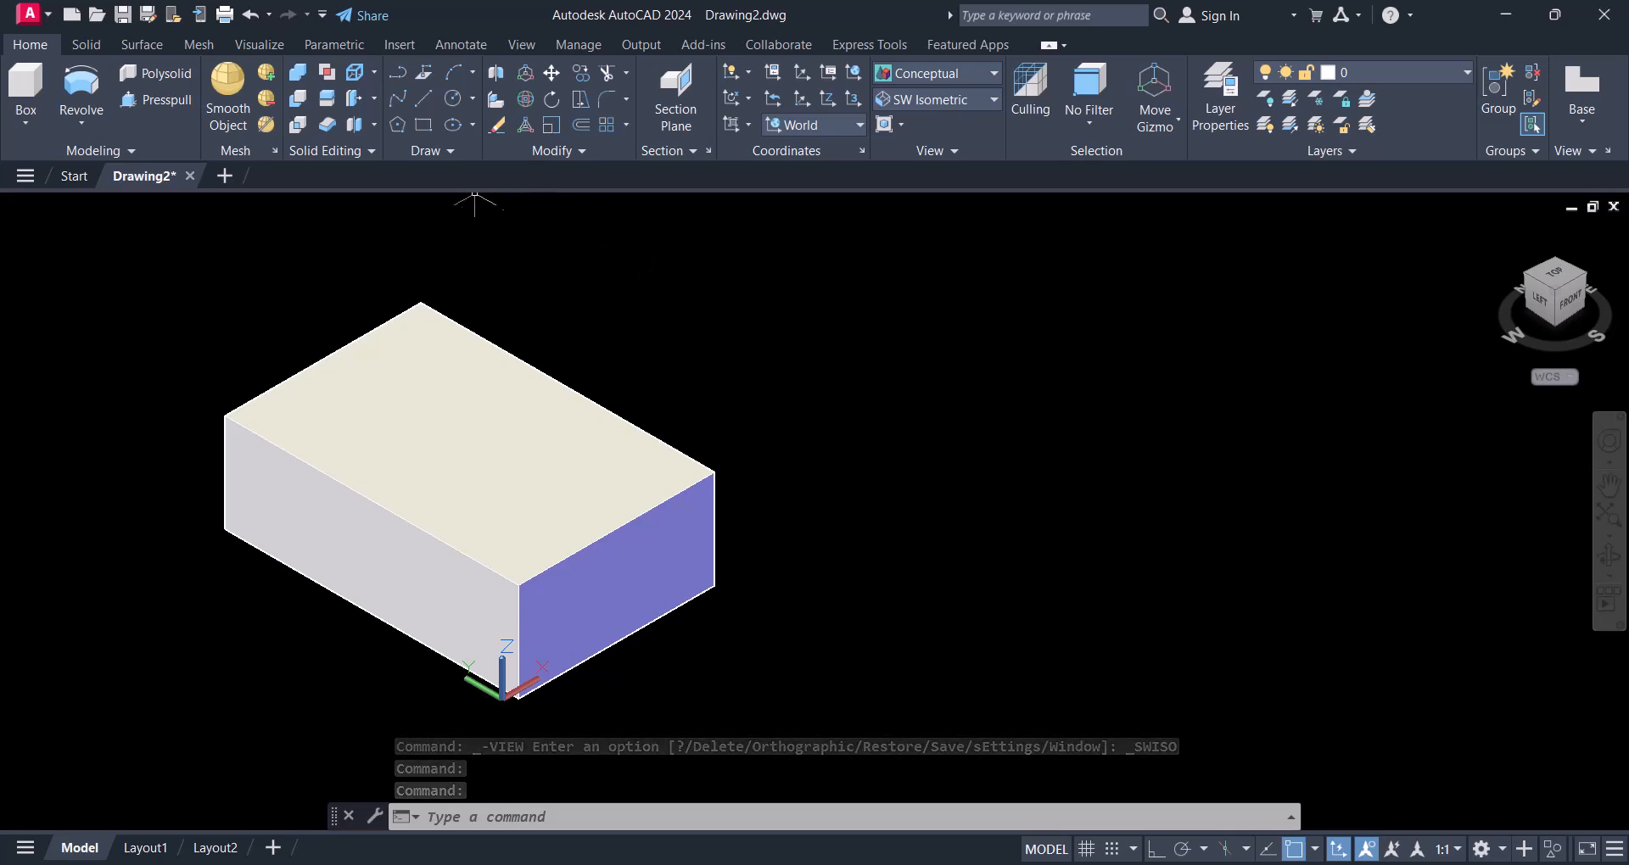
pyautogui.click(421, 125)
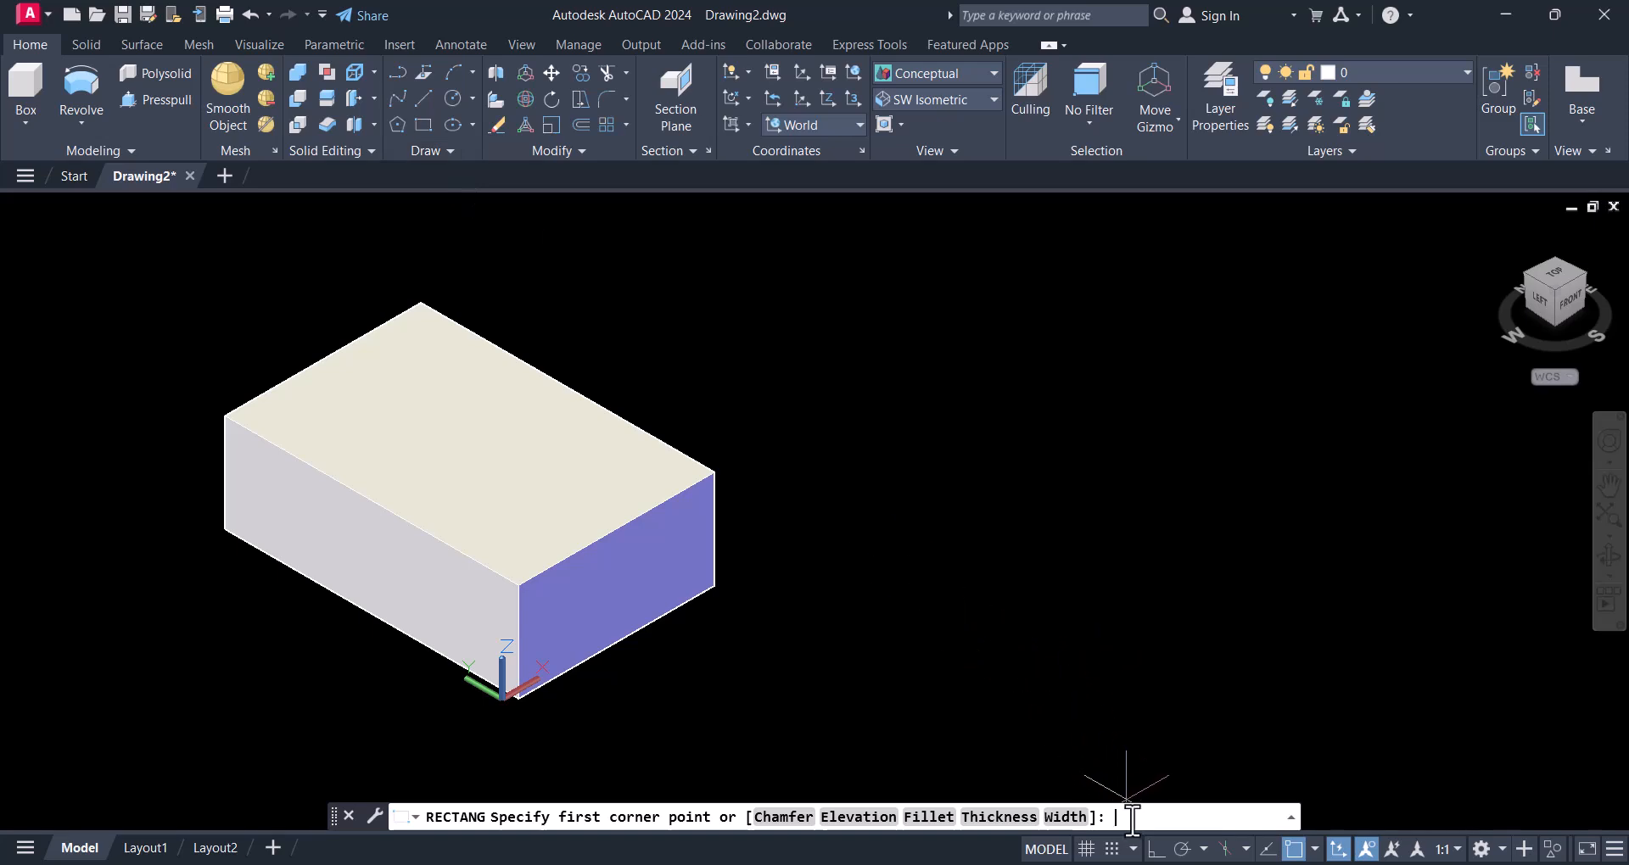
pyautogui.moveTo(1150, 864)
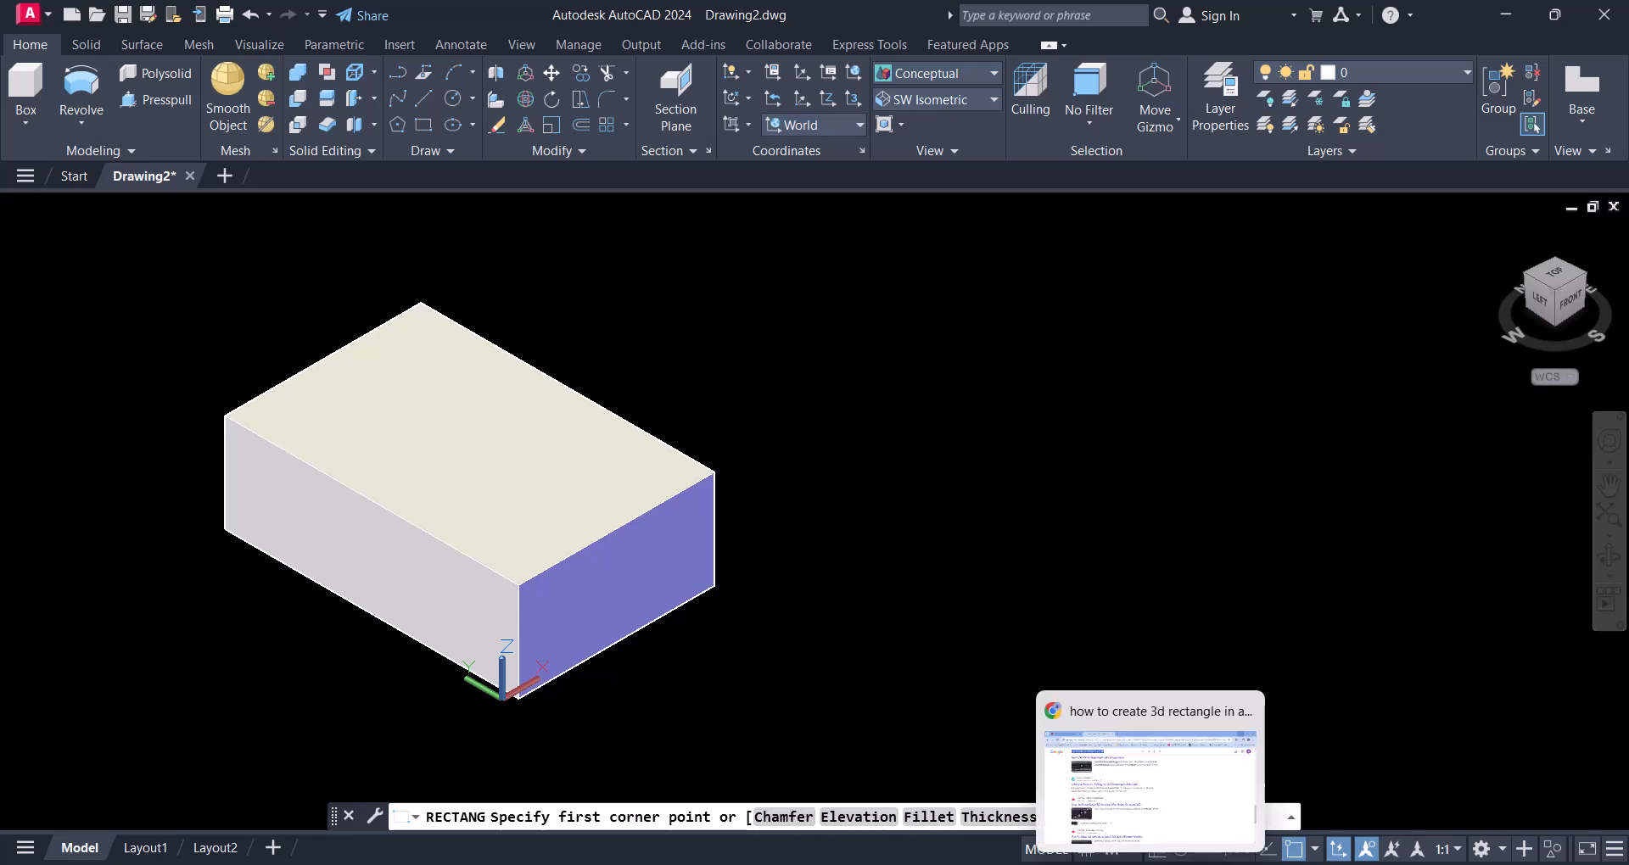
pyautogui.write('c')
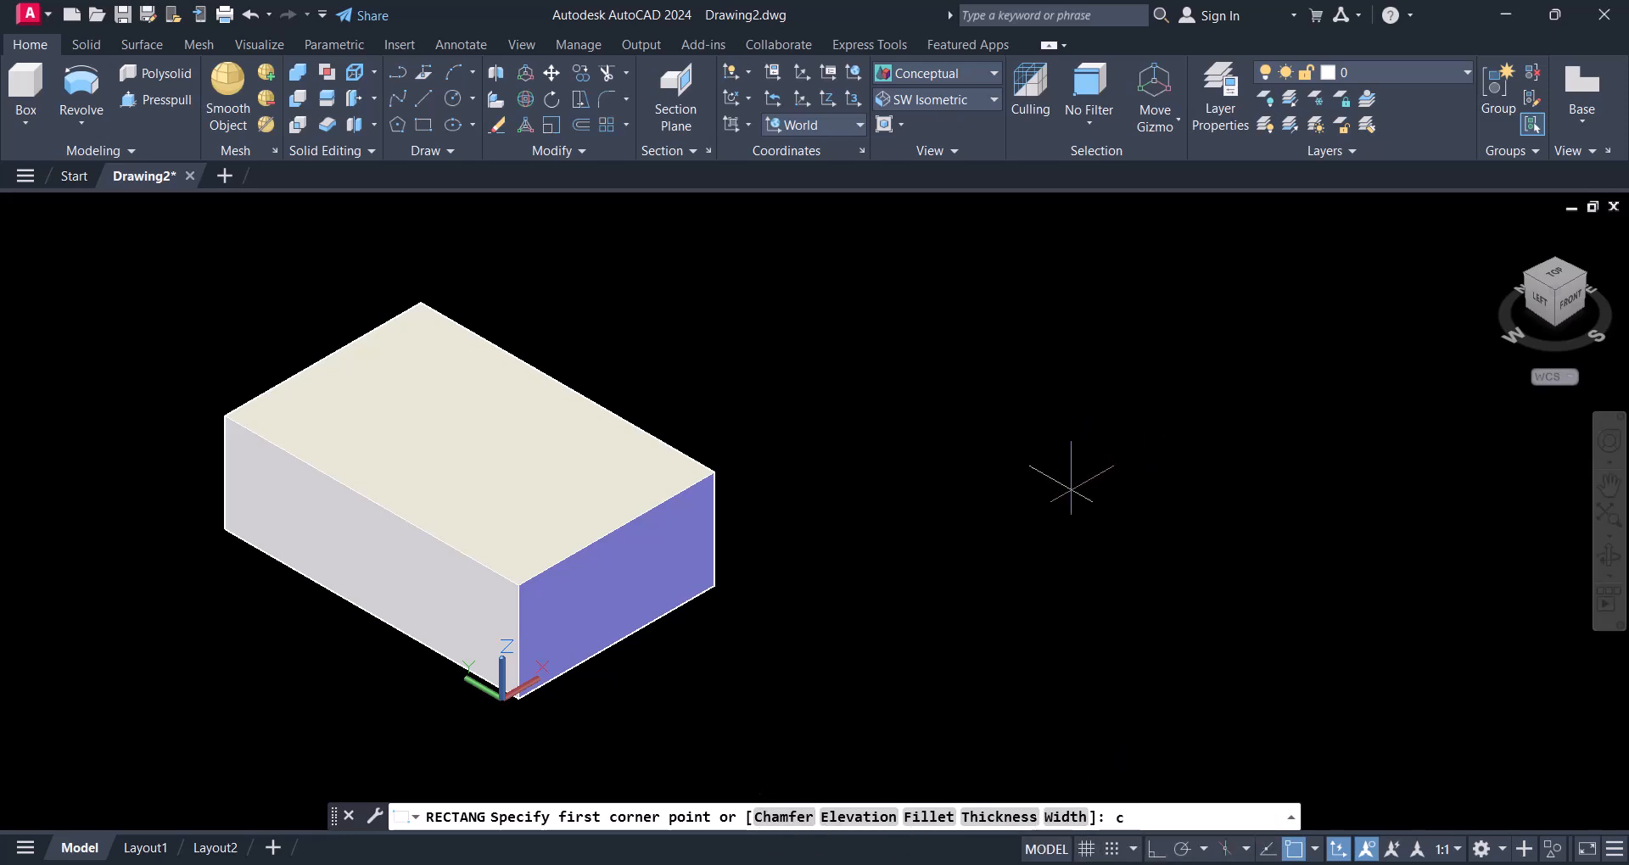
pyautogui.press('Return')
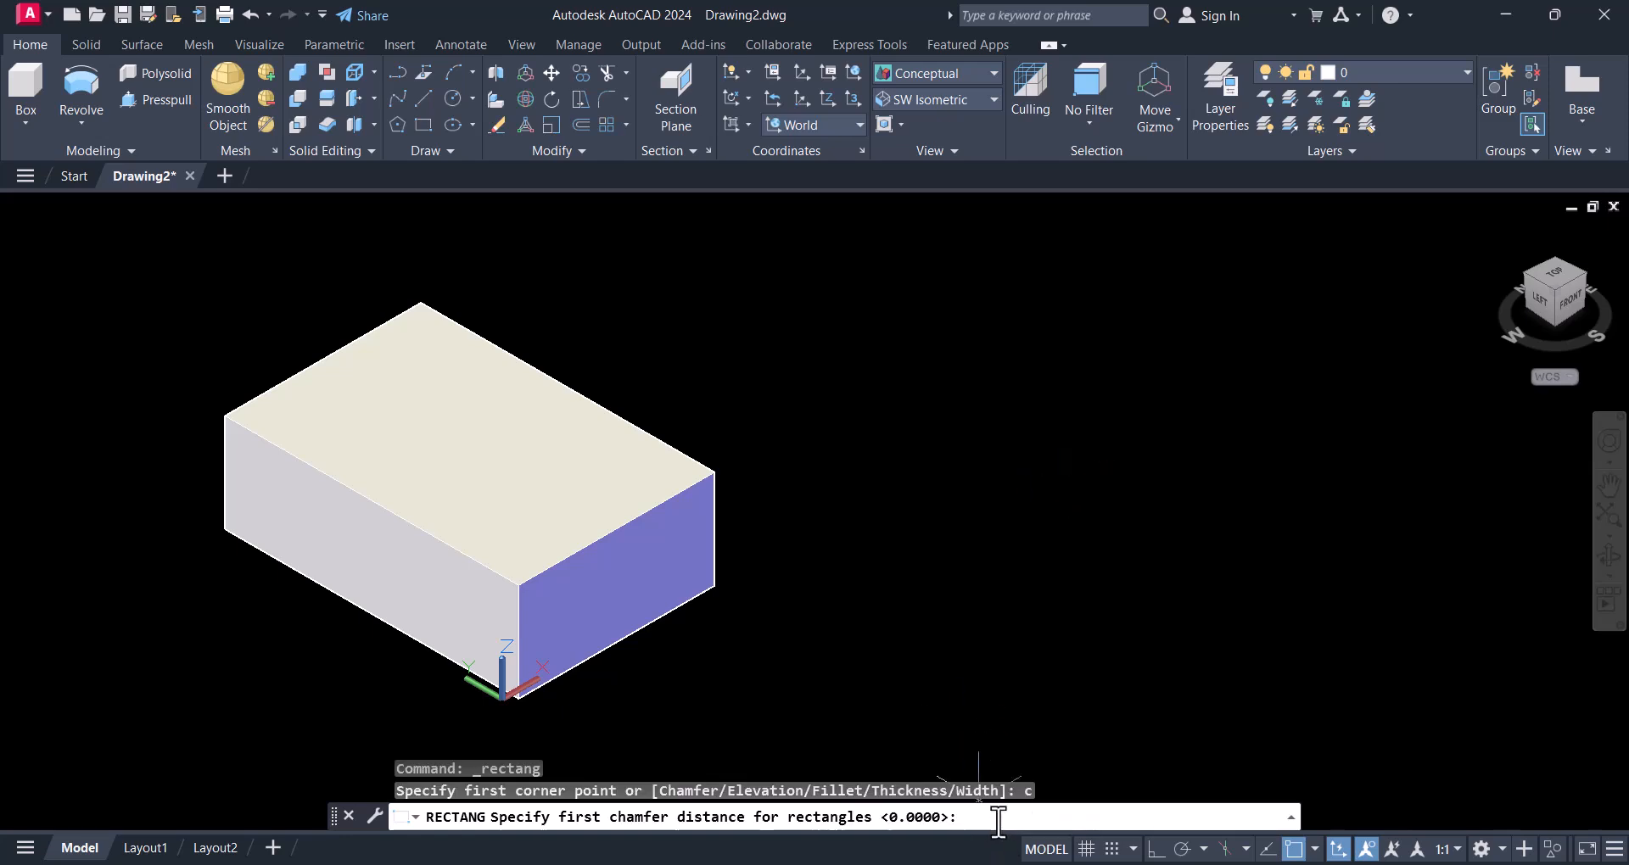
pyautogui.press('Return')
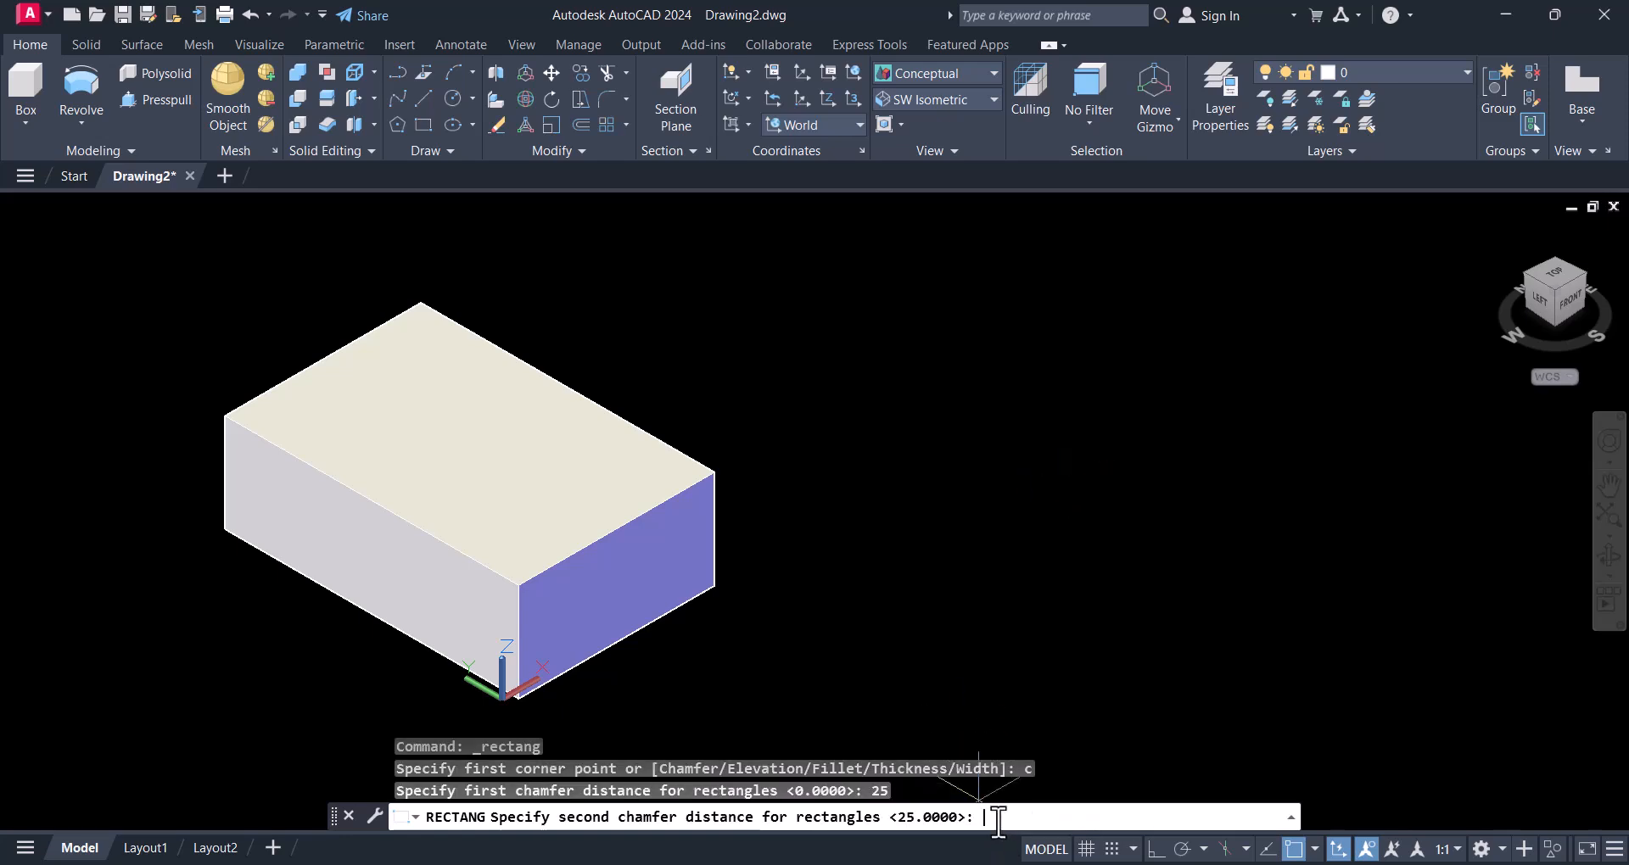
pyautogui.write('25')
pyautogui.press('Return')
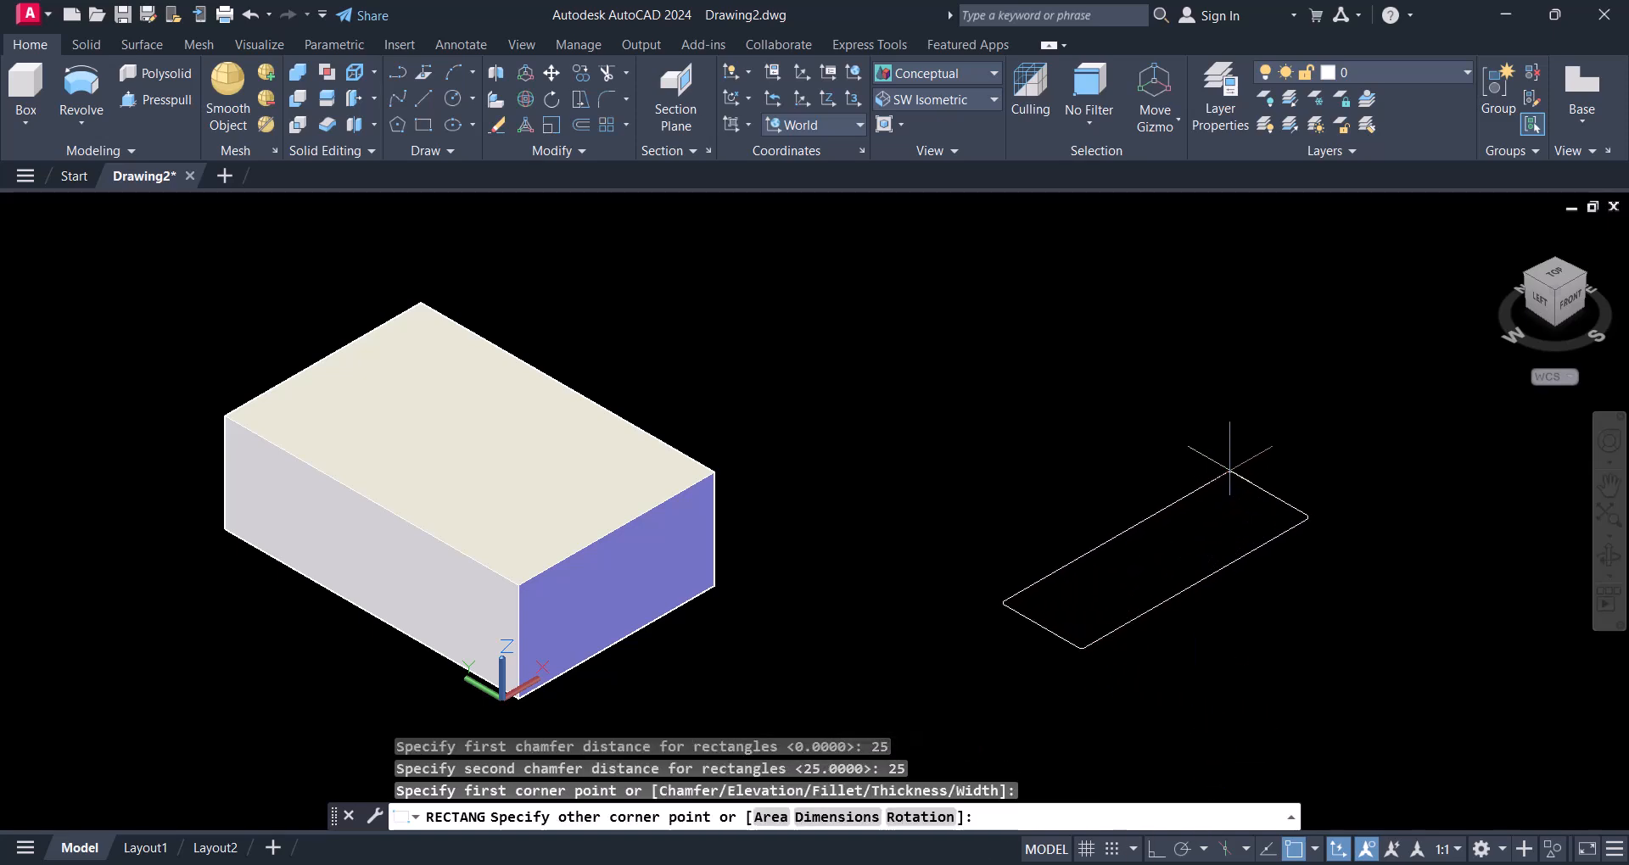
pyautogui.write('@1500,')
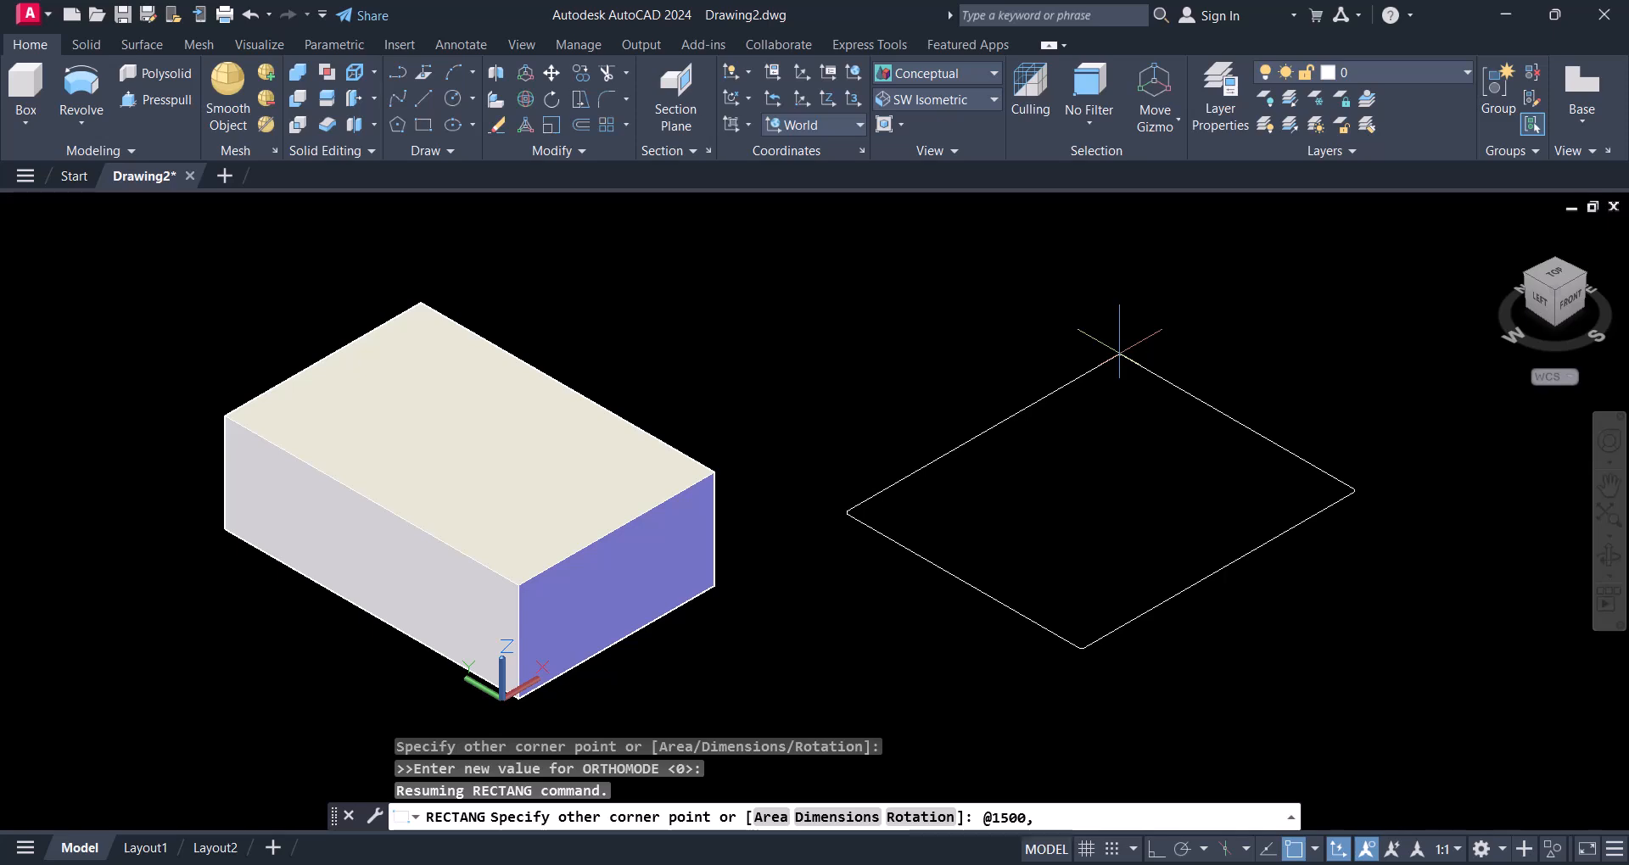
pyautogui.write('2200')
pyautogui.press('Return')
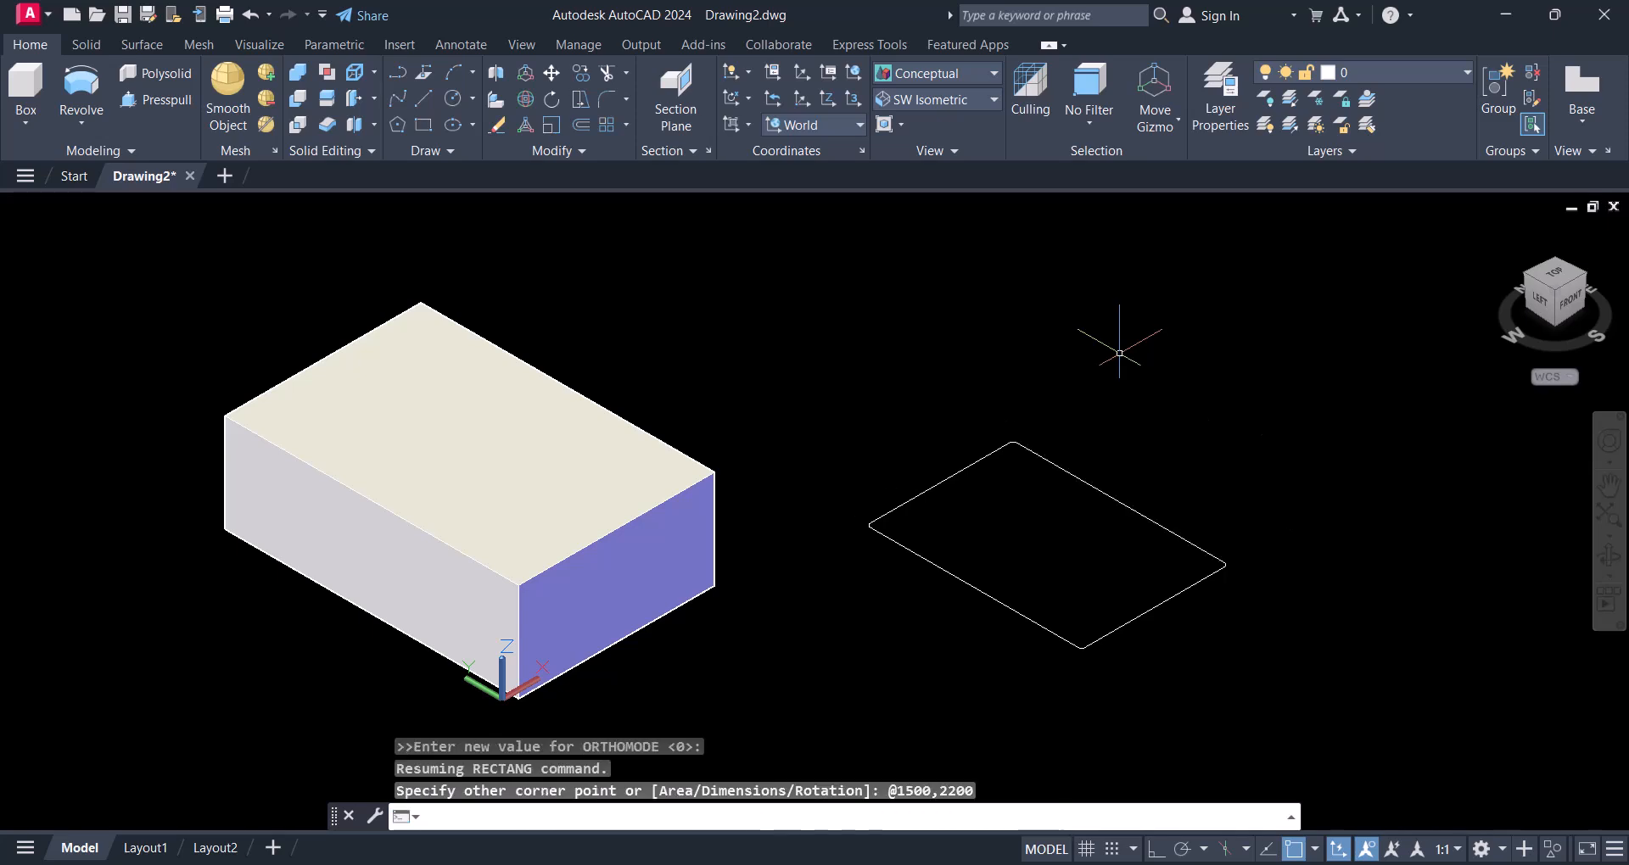
# Examine the chamfered corners of the new rectangle up close
pyautogui.scroll(5, 1086, 656)
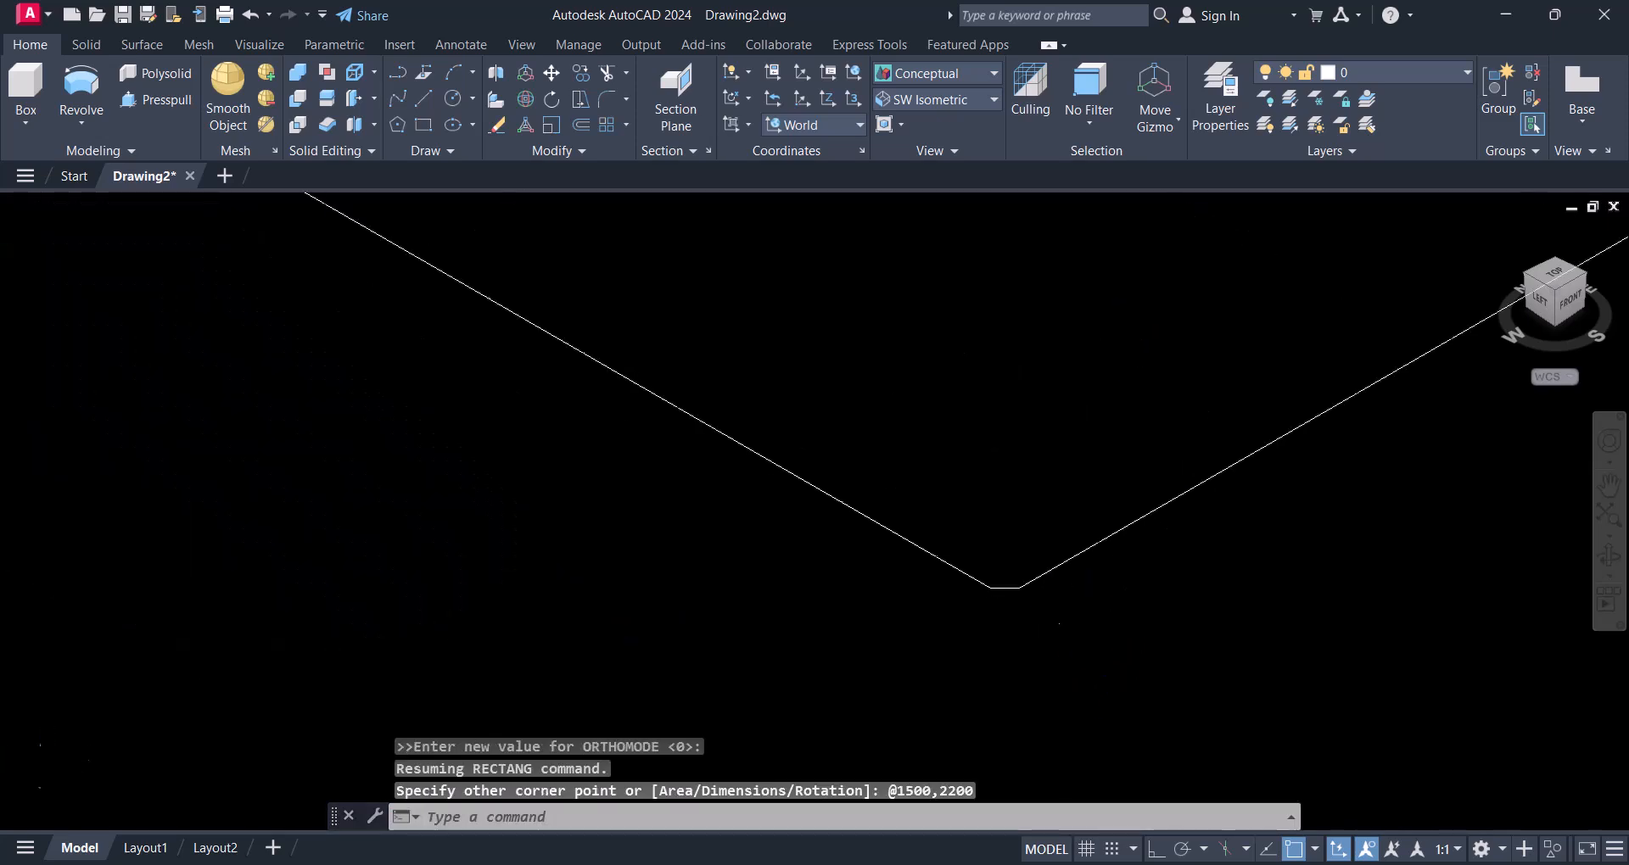
pyautogui.scroll(-2, 1002, 607)
pyautogui.moveTo(1021, 606)
pyautogui.mouseDown(button='middle')
pyautogui.moveTo(970, 614)
pyautogui.moveTo(1002, 627)
pyautogui.mouseUp(button='middle')
pyautogui.scroll(-2, 969, 612)
pyautogui.press('Escape')
pyautogui.press('Escape')
pyautogui.click(1073, 647)
pyautogui.click(1029, 582)
pyautogui.press('Escape')
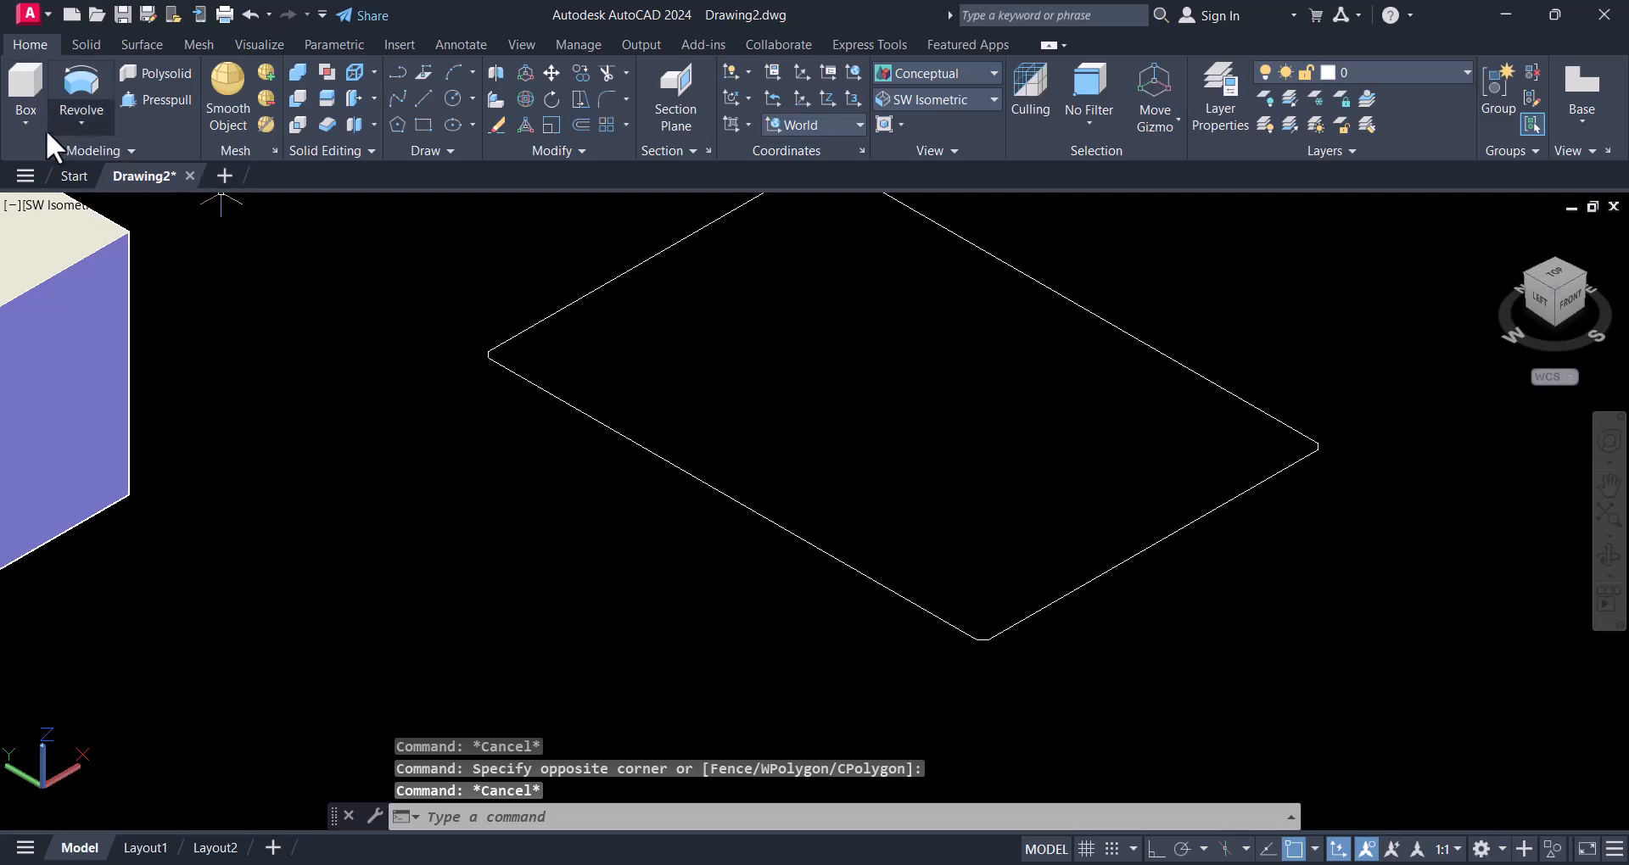
# Extrude the chamfered rectangle into a solid with a height of 500
pyautogui.click(82, 123)
pyautogui.click(98, 161)
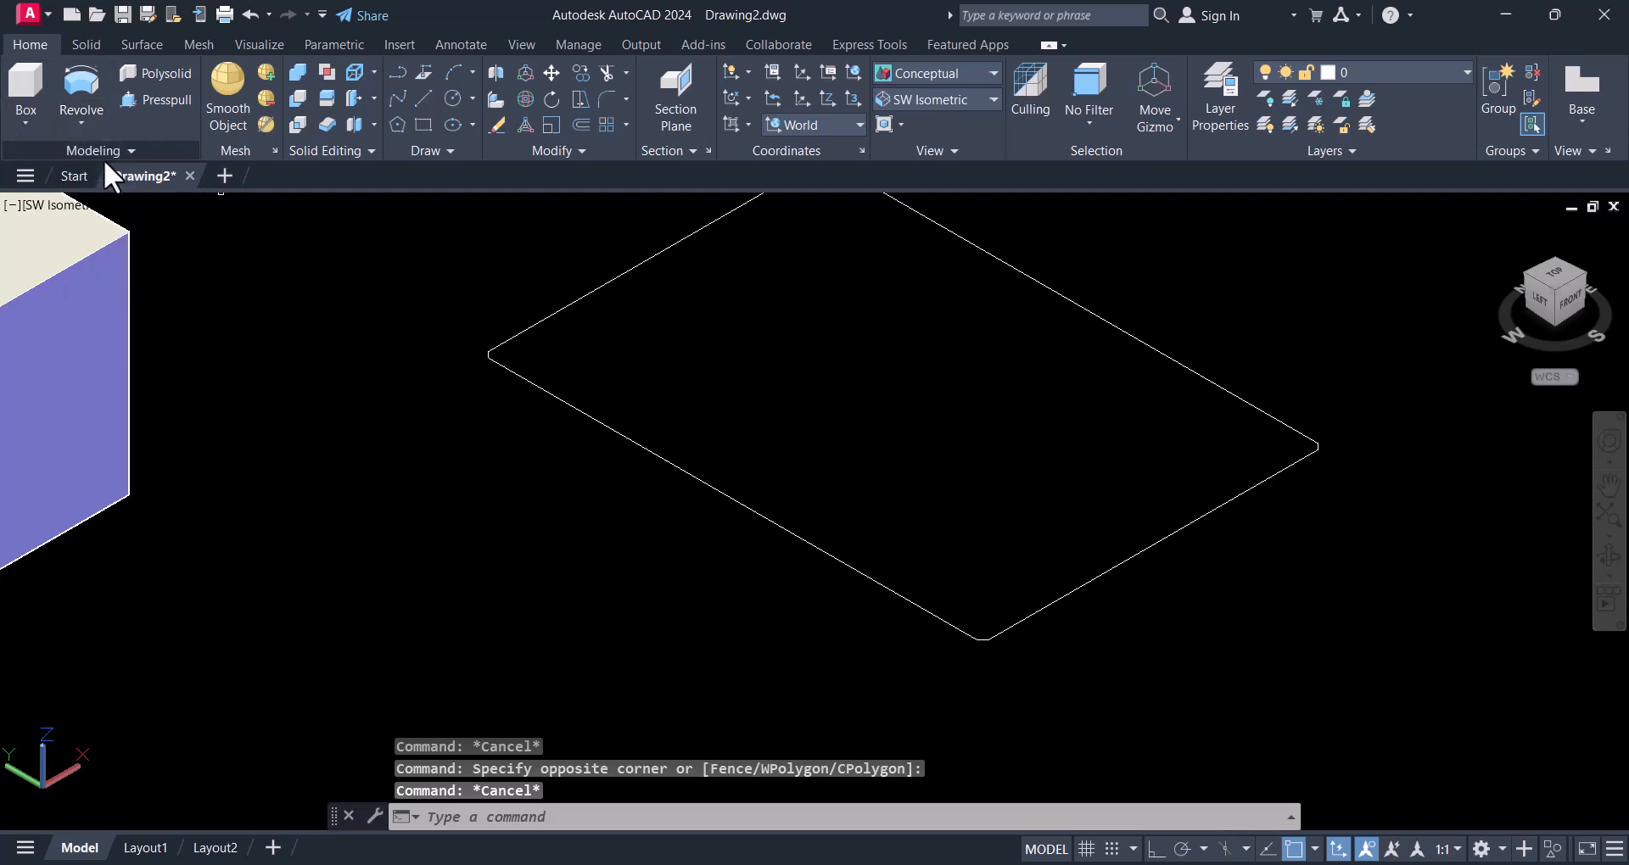
pyautogui.click(677, 472)
pyautogui.rightClick(677, 473)
pyautogui.click(699, 481)
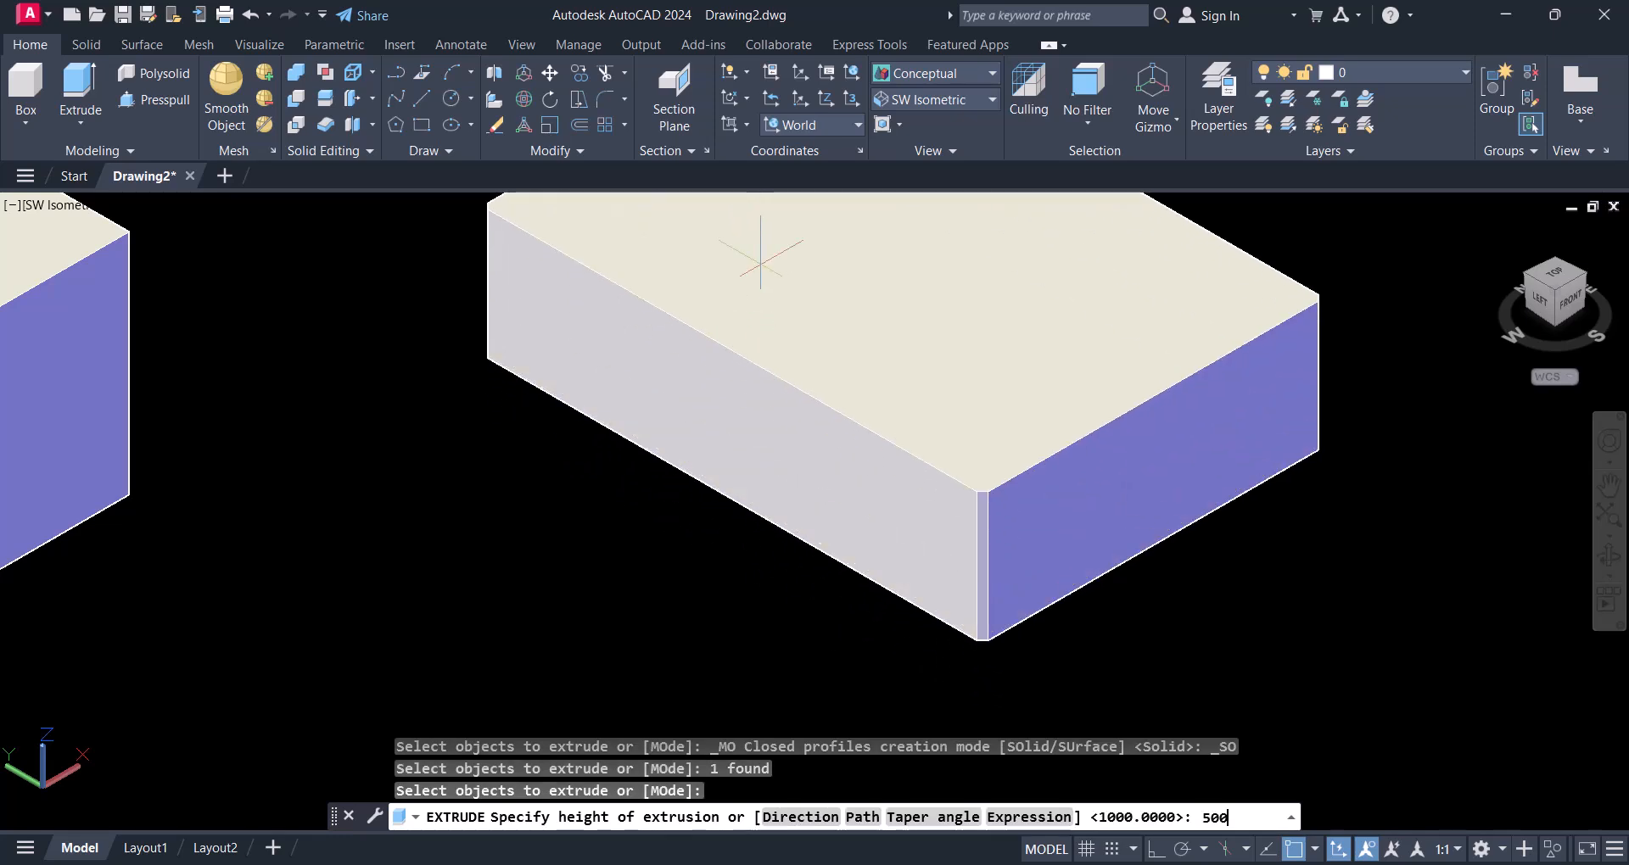
pyautogui.write('500')
pyautogui.press('Return')
pyautogui.scroll(-3, 878, 518)
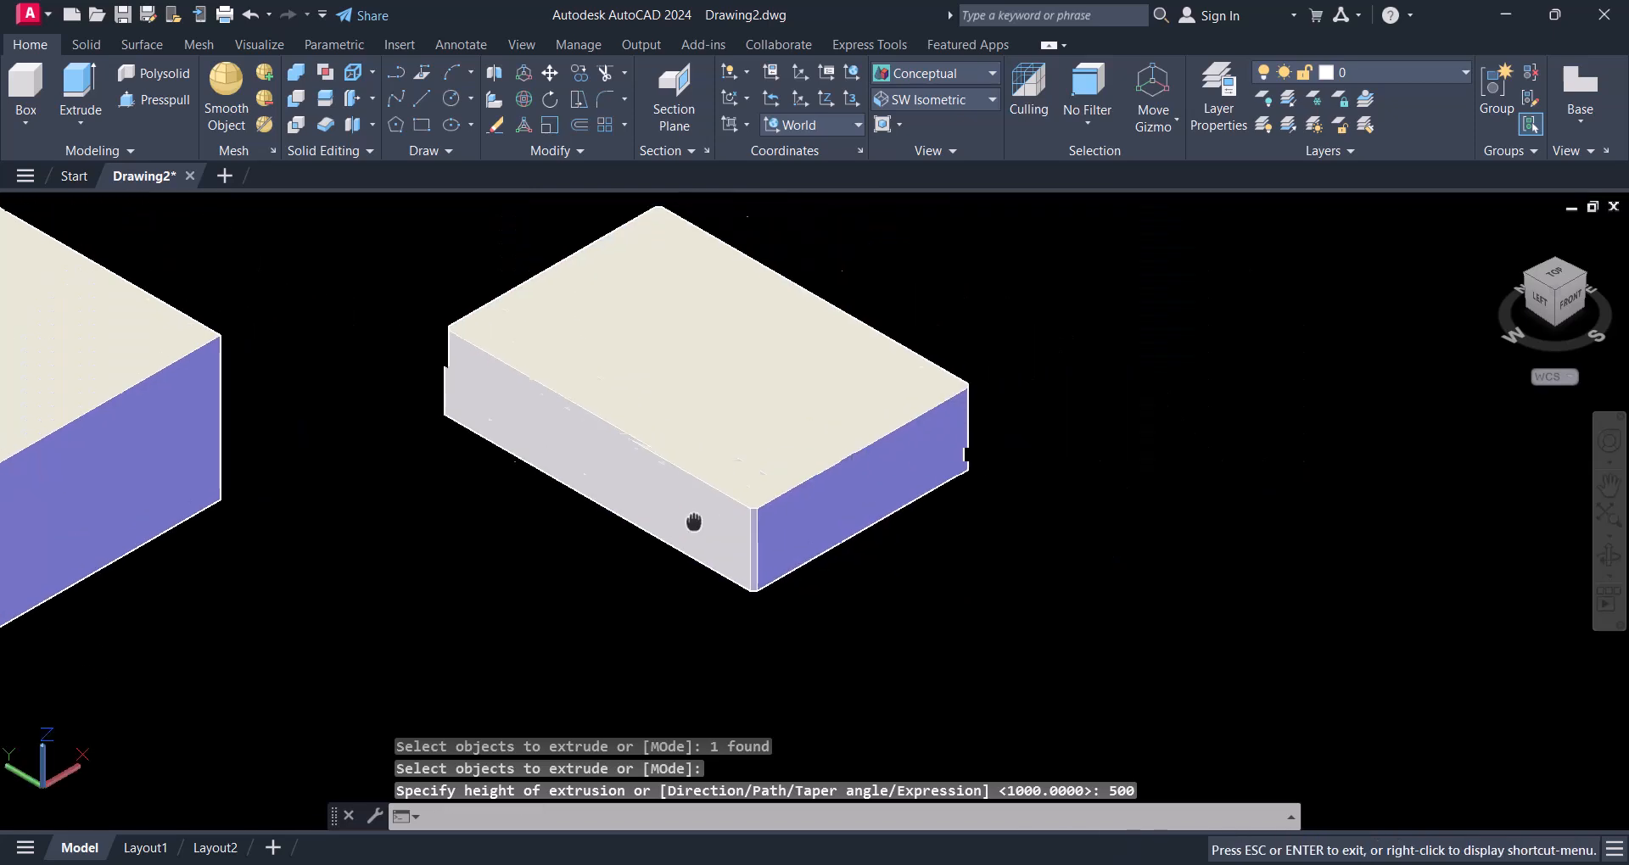
pyautogui.scroll(4, 746, 534)
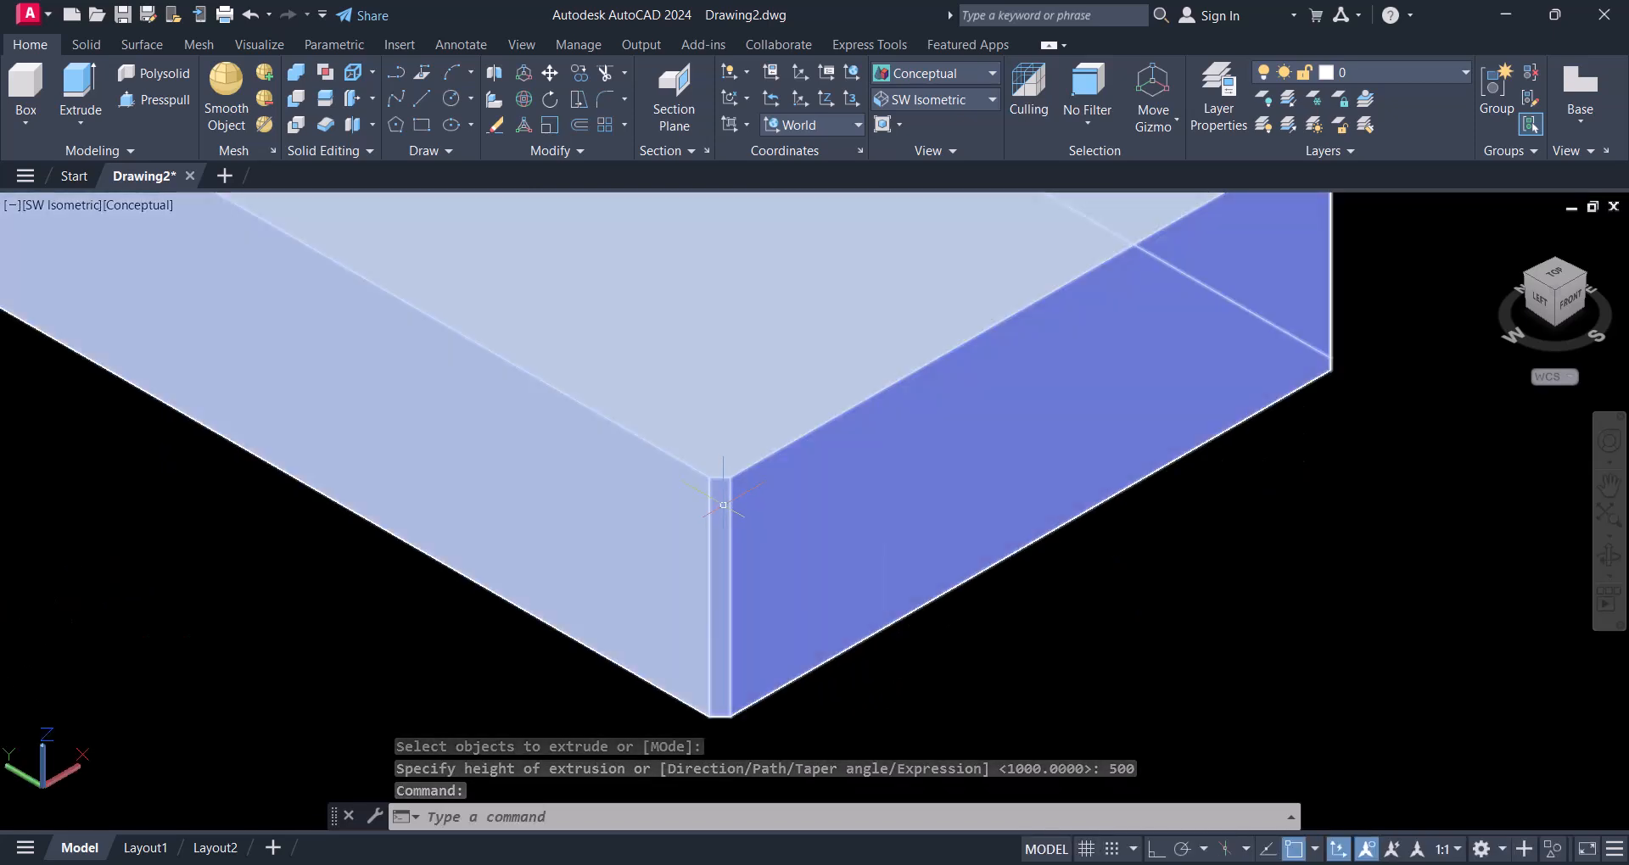
pyautogui.scroll(-3, 726, 504)
pyautogui.scroll(1, 657, 526)
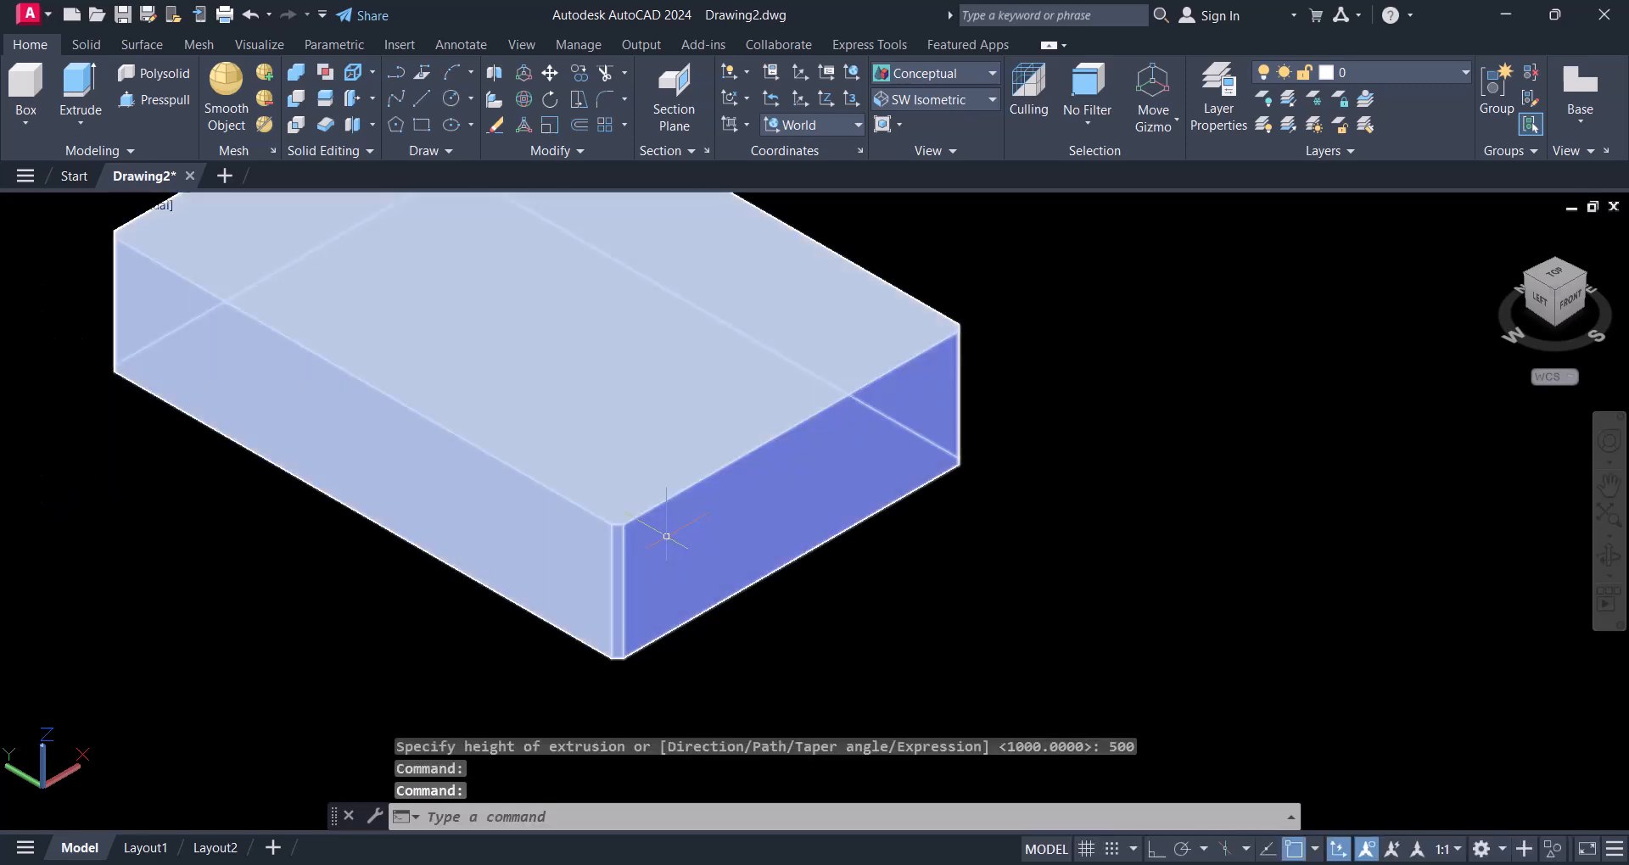
pyautogui.press('Escape')
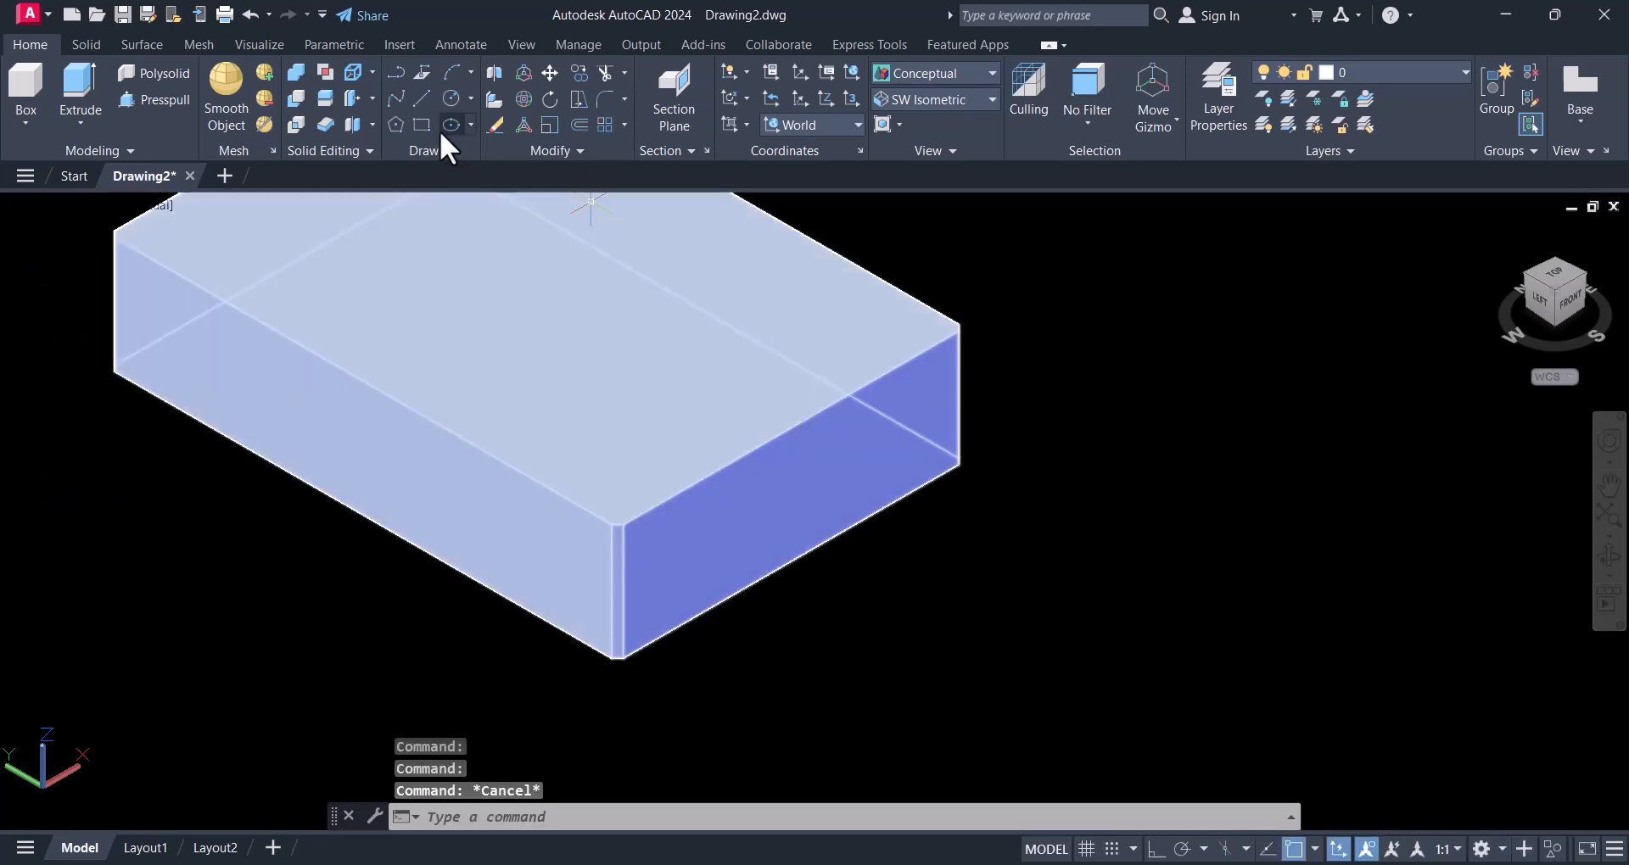
pyautogui.click(421, 125)
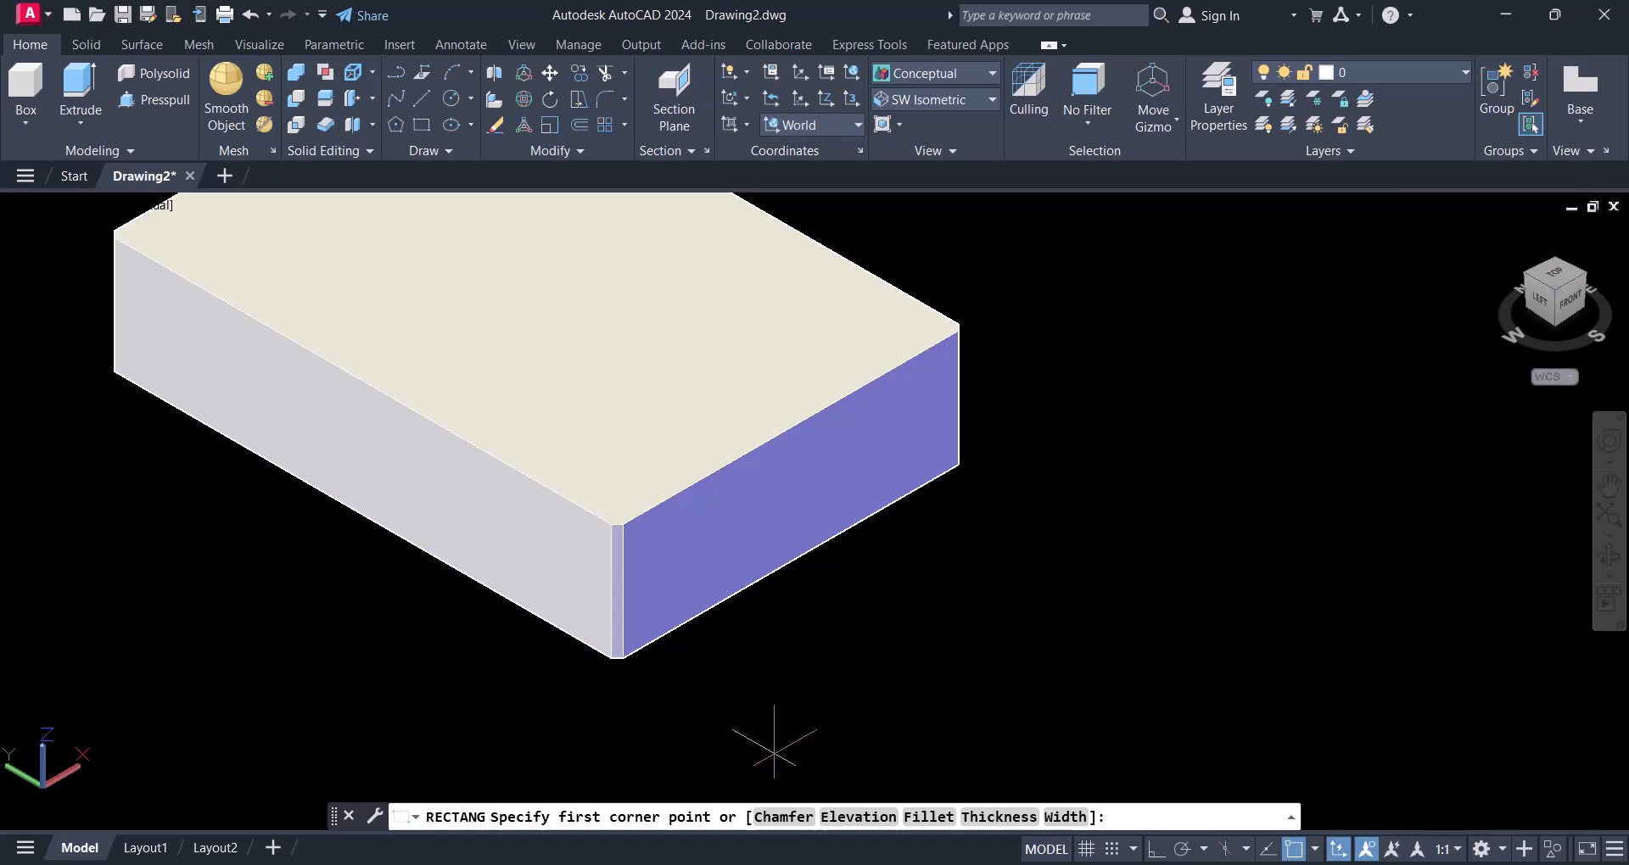
pyautogui.moveTo(1027, 655); pyautogui.dragTo(740, 673, button='middle')
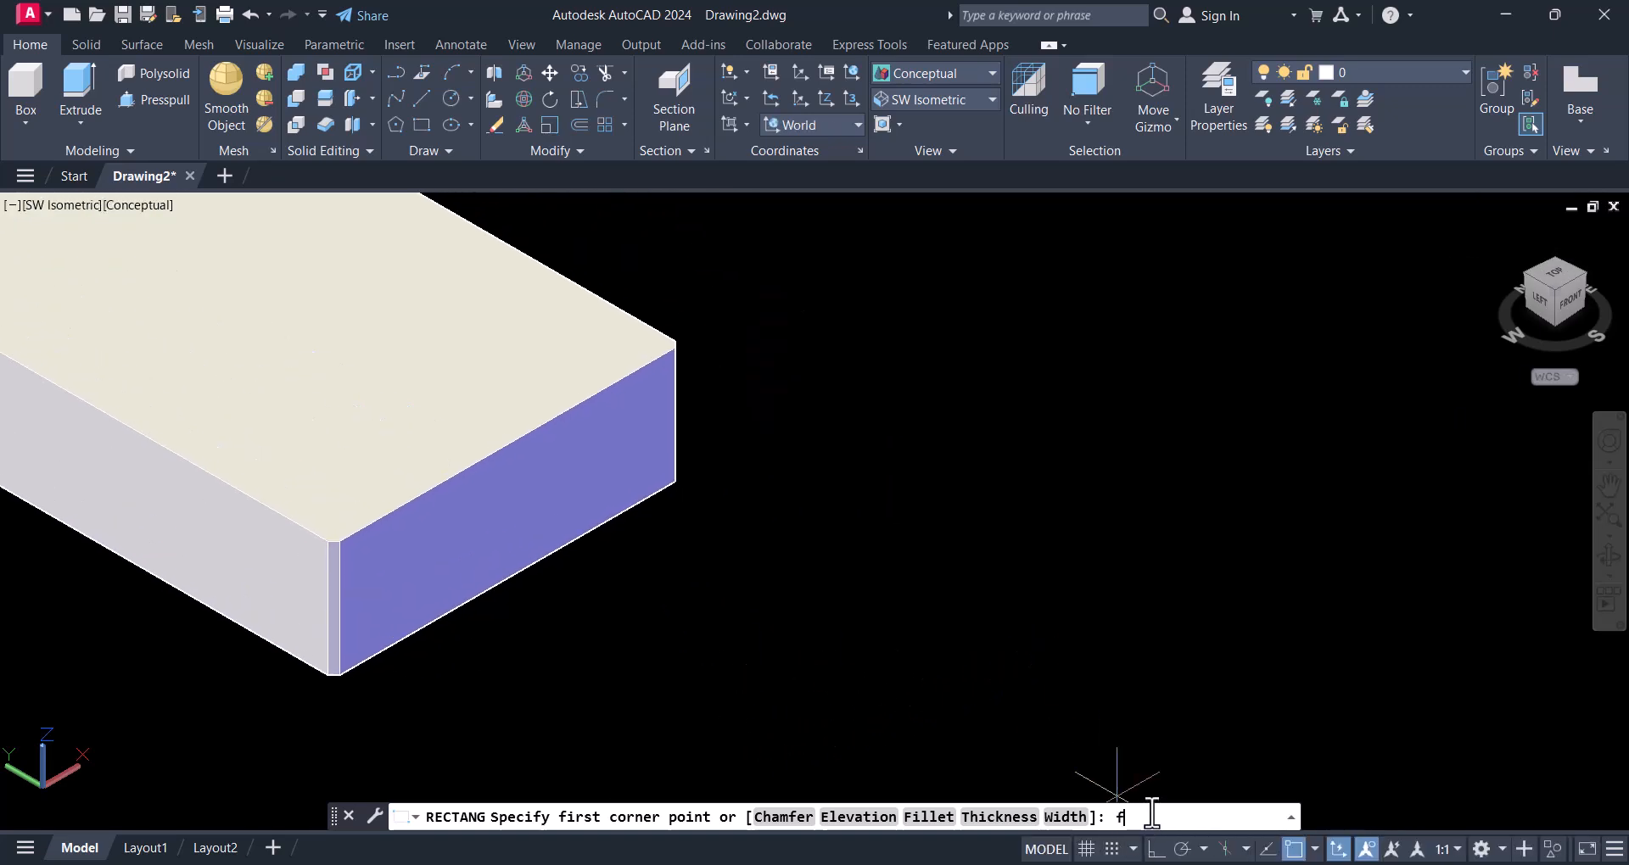
pyautogui.press('Return')
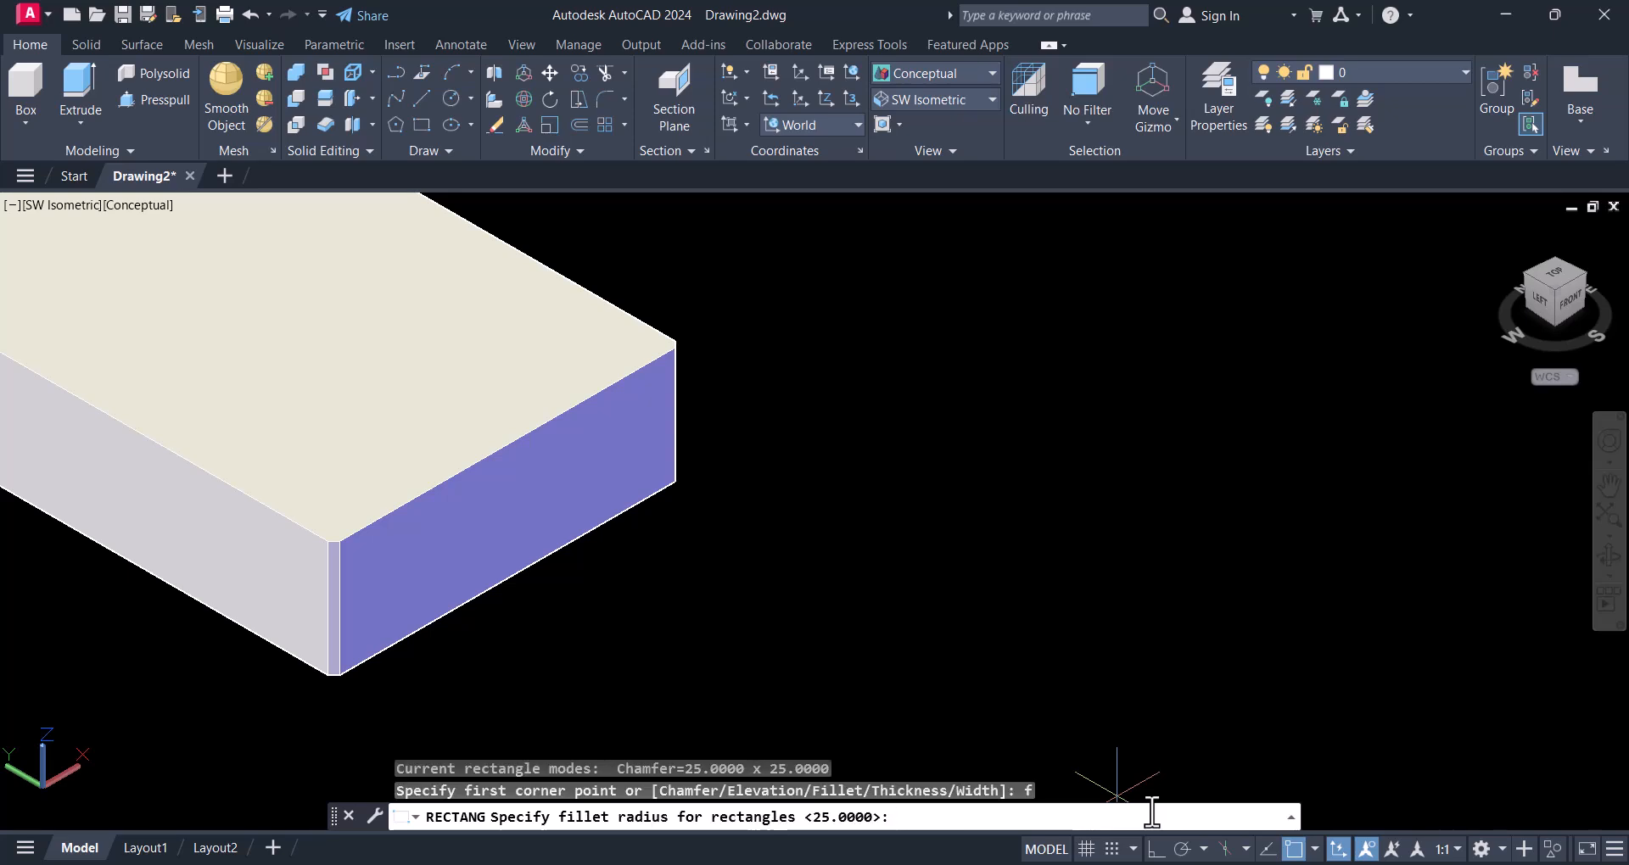
pyautogui.press('Return')
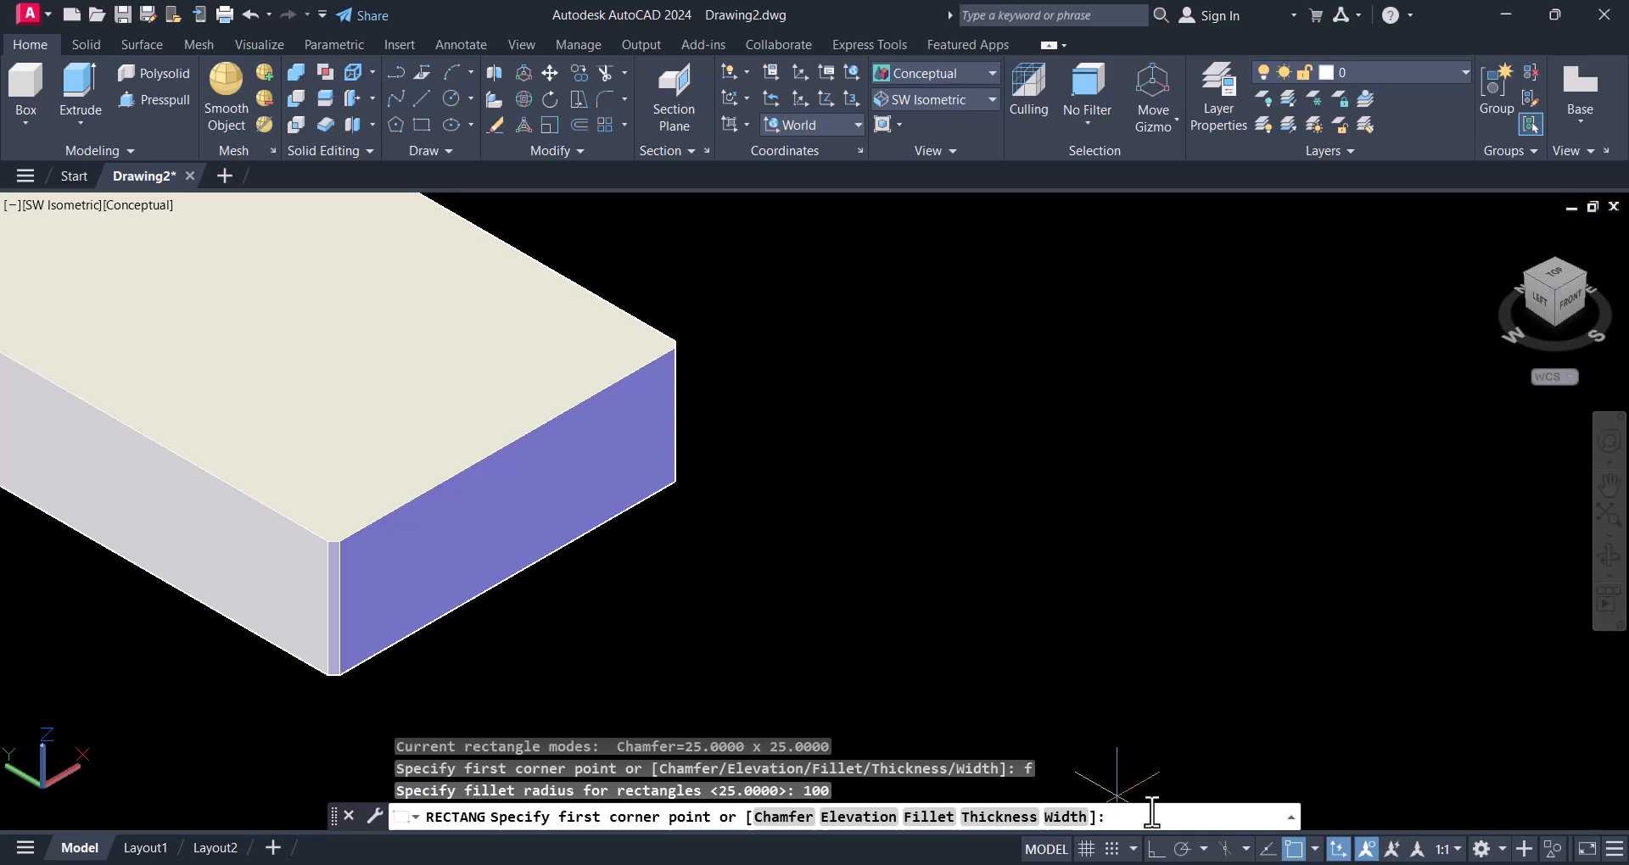
pyautogui.click(1094, 556)
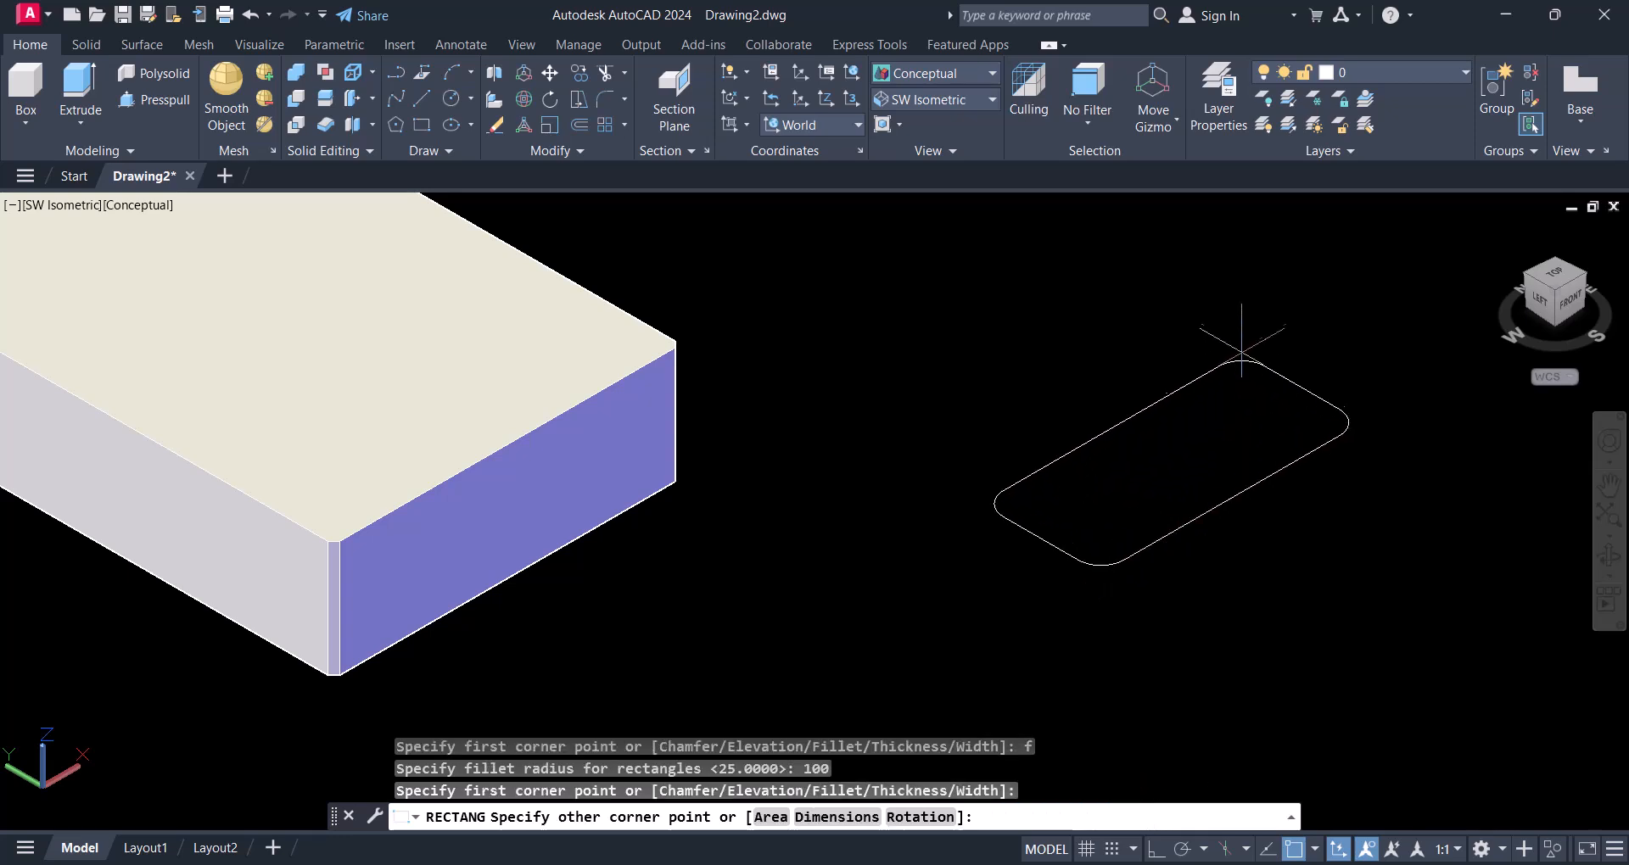
pyautogui.write('@')
pyautogui.scroll(-2, 1169, 366)
pyautogui.moveTo(1170, 366); pyautogui.dragTo(835, 500, button='middle')
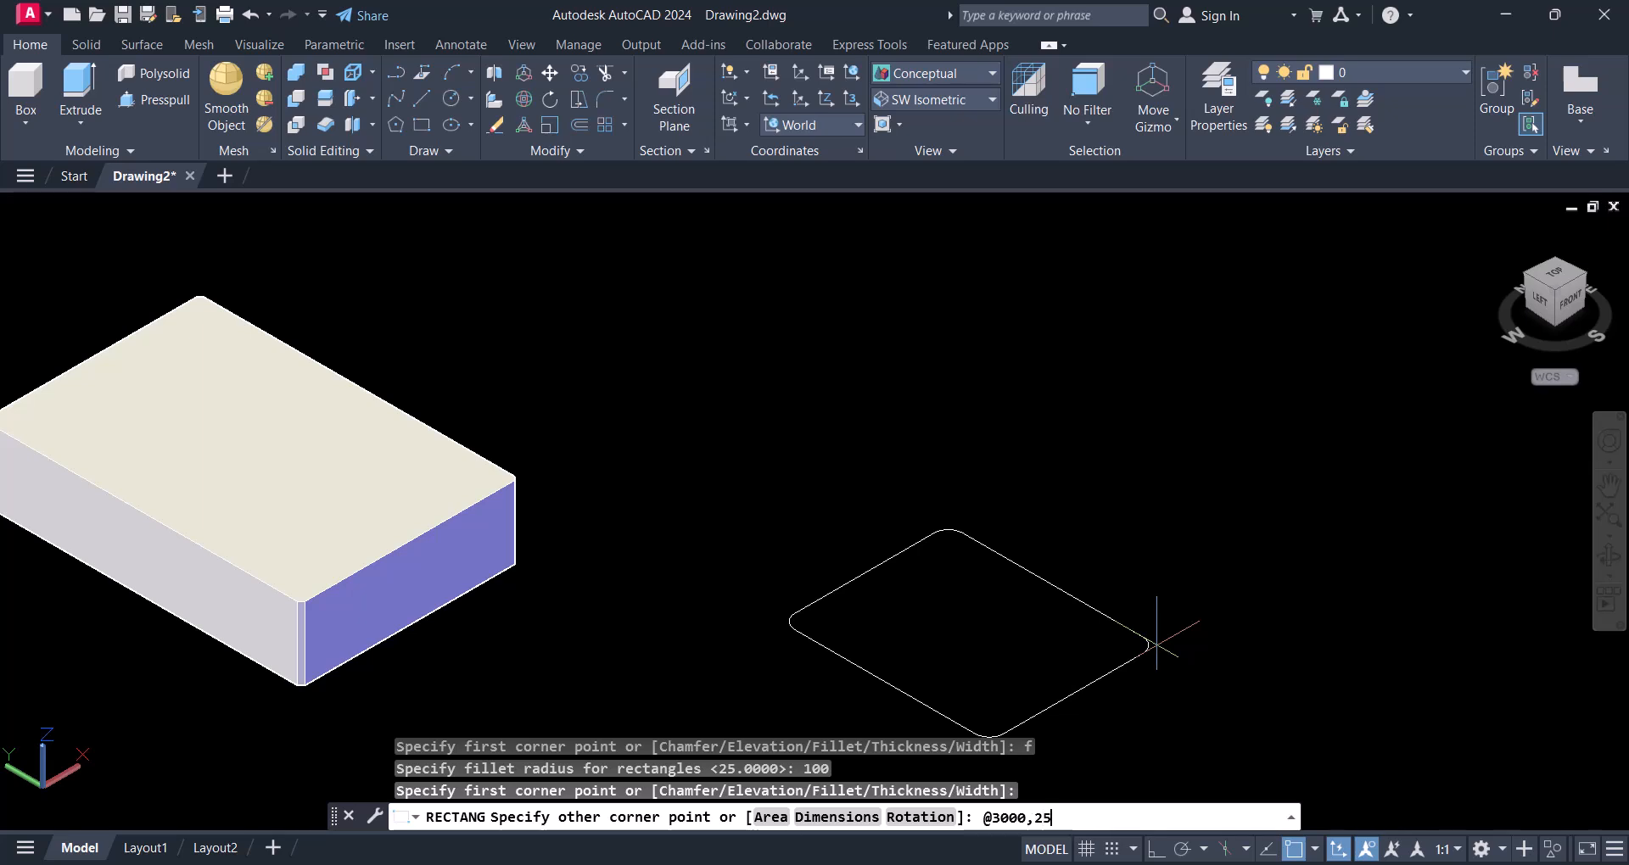
pyautogui.press('Return')
# Move the filleted rectangle farther away from the chamfered solid into open space
pyautogui.scroll(-2, 1014, 616)
pyautogui.moveTo(1010, 616); pyautogui.dragTo(795, 602, button='middle')
pyautogui.press('Escape')
pyautogui.write('m')
pyautogui.press('Return')
pyautogui.click(834, 570)
pyautogui.click(764, 514)
pyautogui.press('Return')
pyautogui.click(740, 502)
pyautogui.click(1001, 601)
pyautogui.press('Escape')
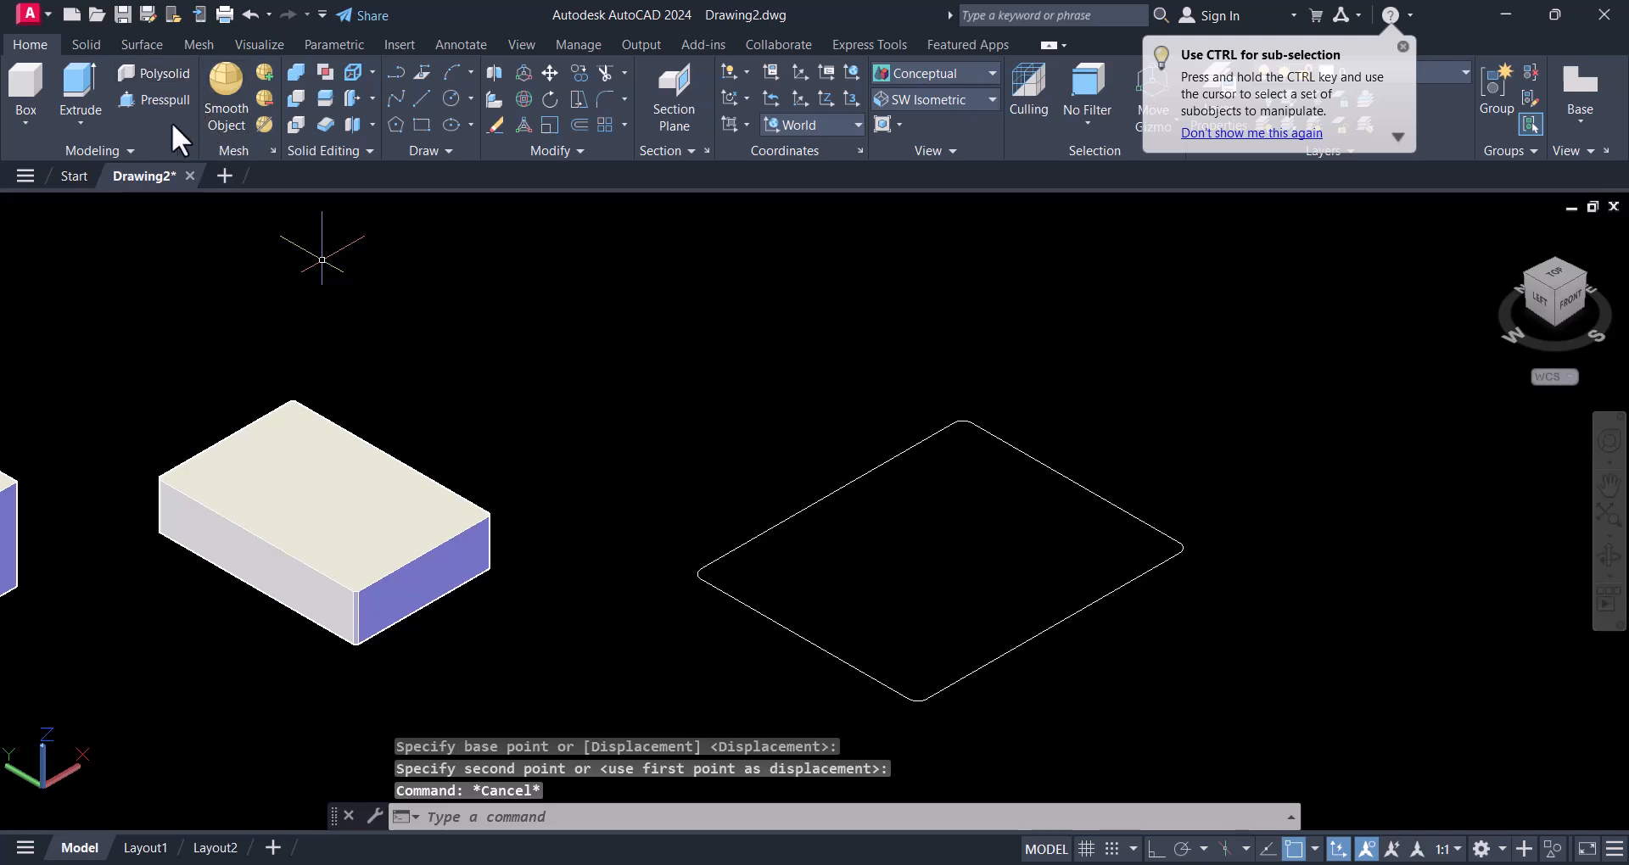
# Extrude the filleted rectangle into a solid with a height of 1000
pyautogui.click(80, 89)
pyautogui.click(835, 656)
pyautogui.rightClick(844, 677)
pyautogui.click(867, 687)
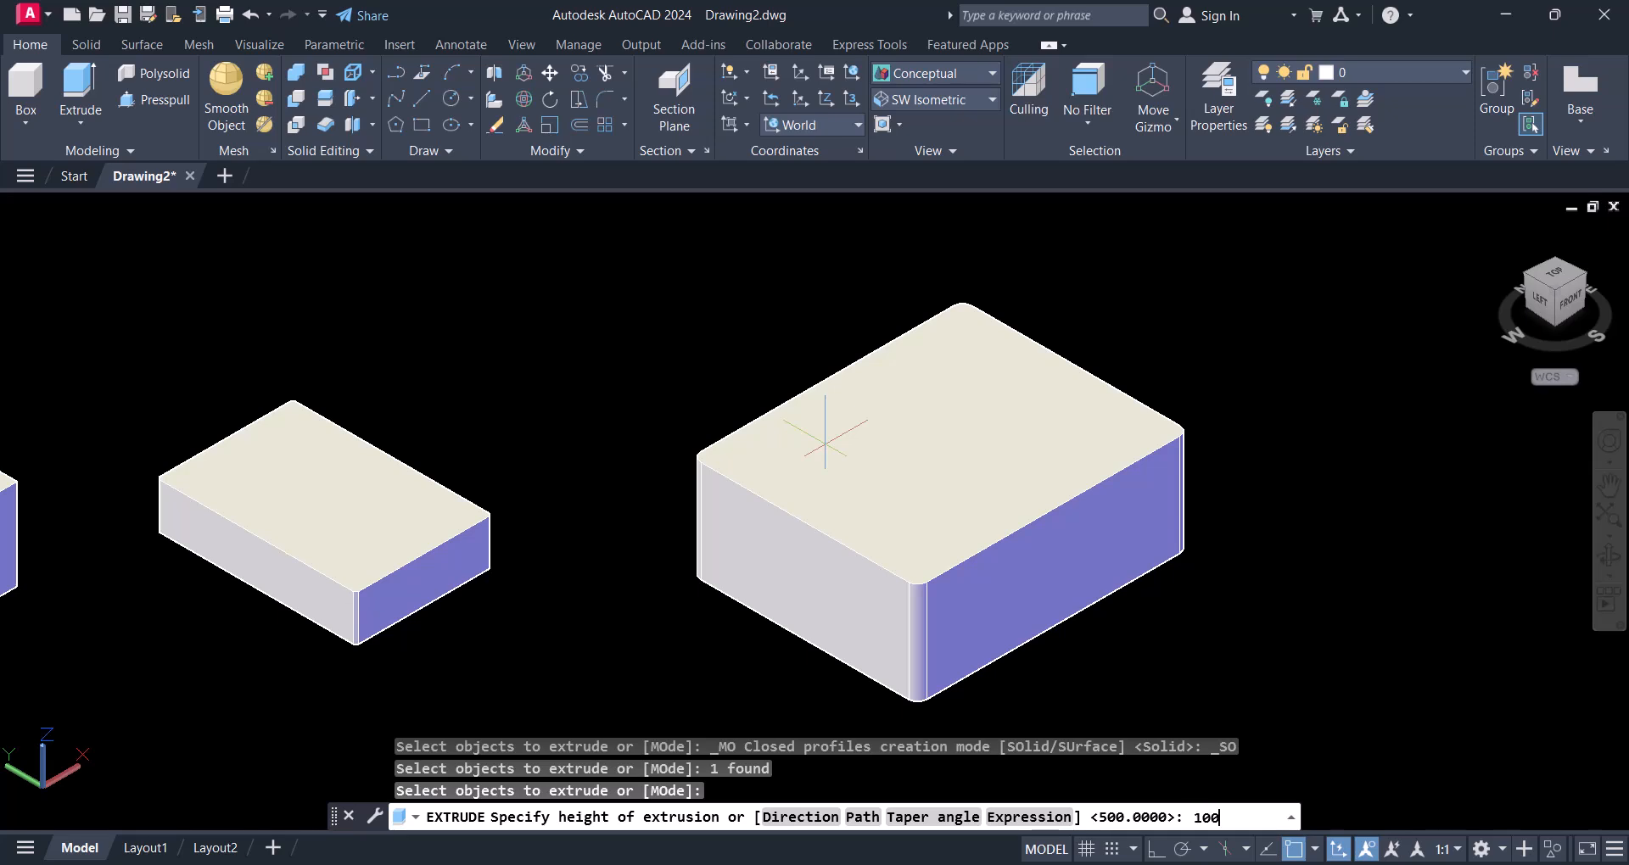
pyautogui.press('Return')
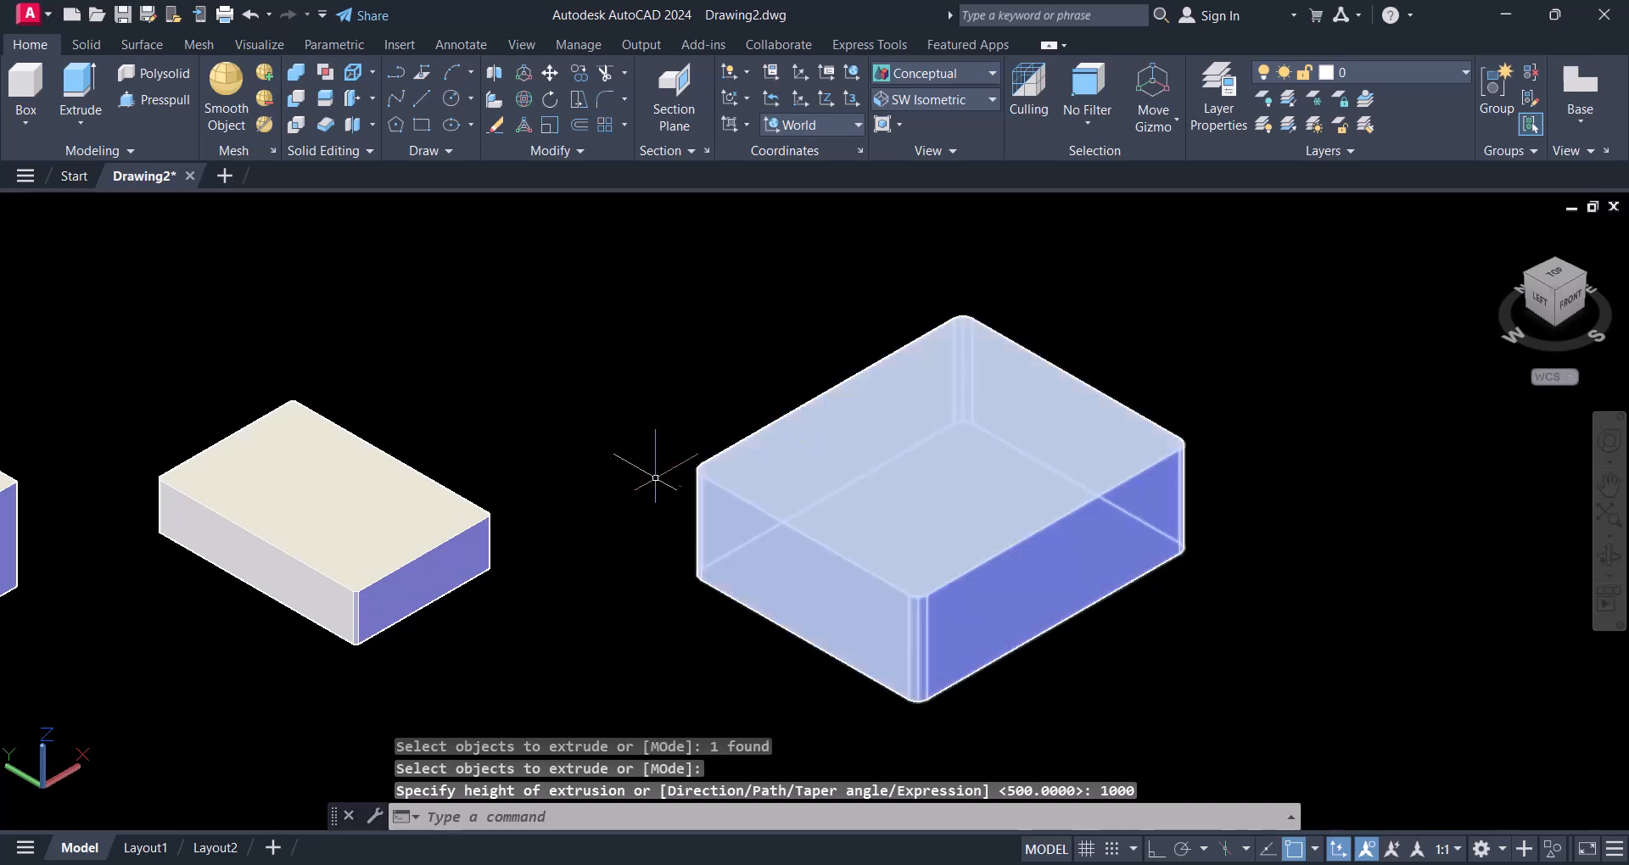
# Compare the plain box, the chamfered solid and the filleted solid, examining their corners up close and all three together
pyautogui.scroll(-2, 726, 511)
pyautogui.moveTo(727, 510); pyautogui.dragTo(822, 491, button='middle')
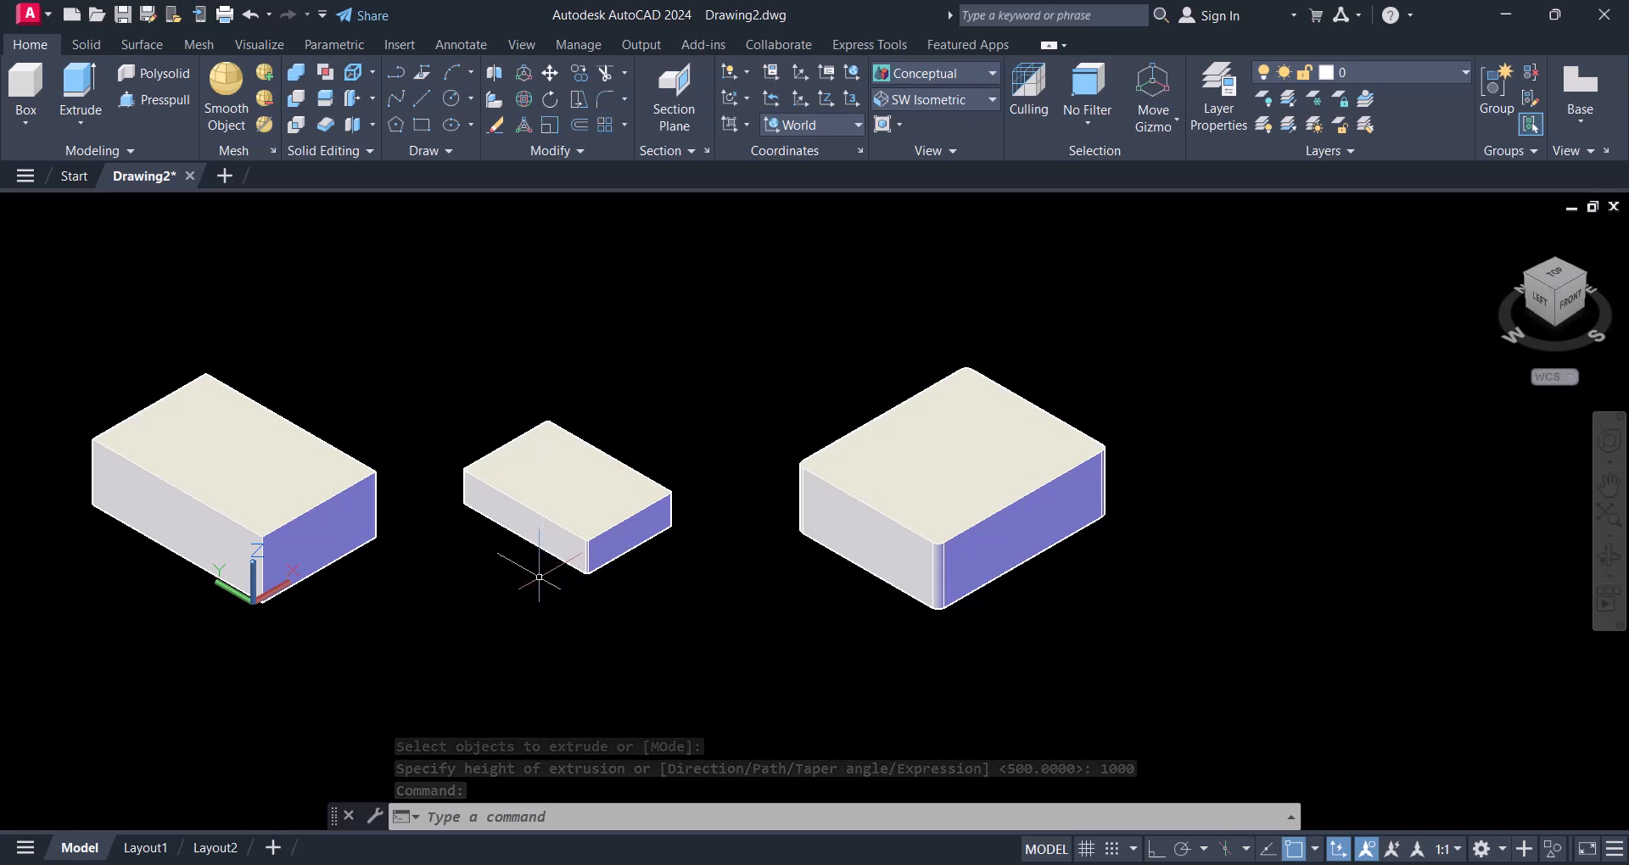
pyautogui.moveTo(571, 600); pyautogui.dragTo(606, 619, button='middle')
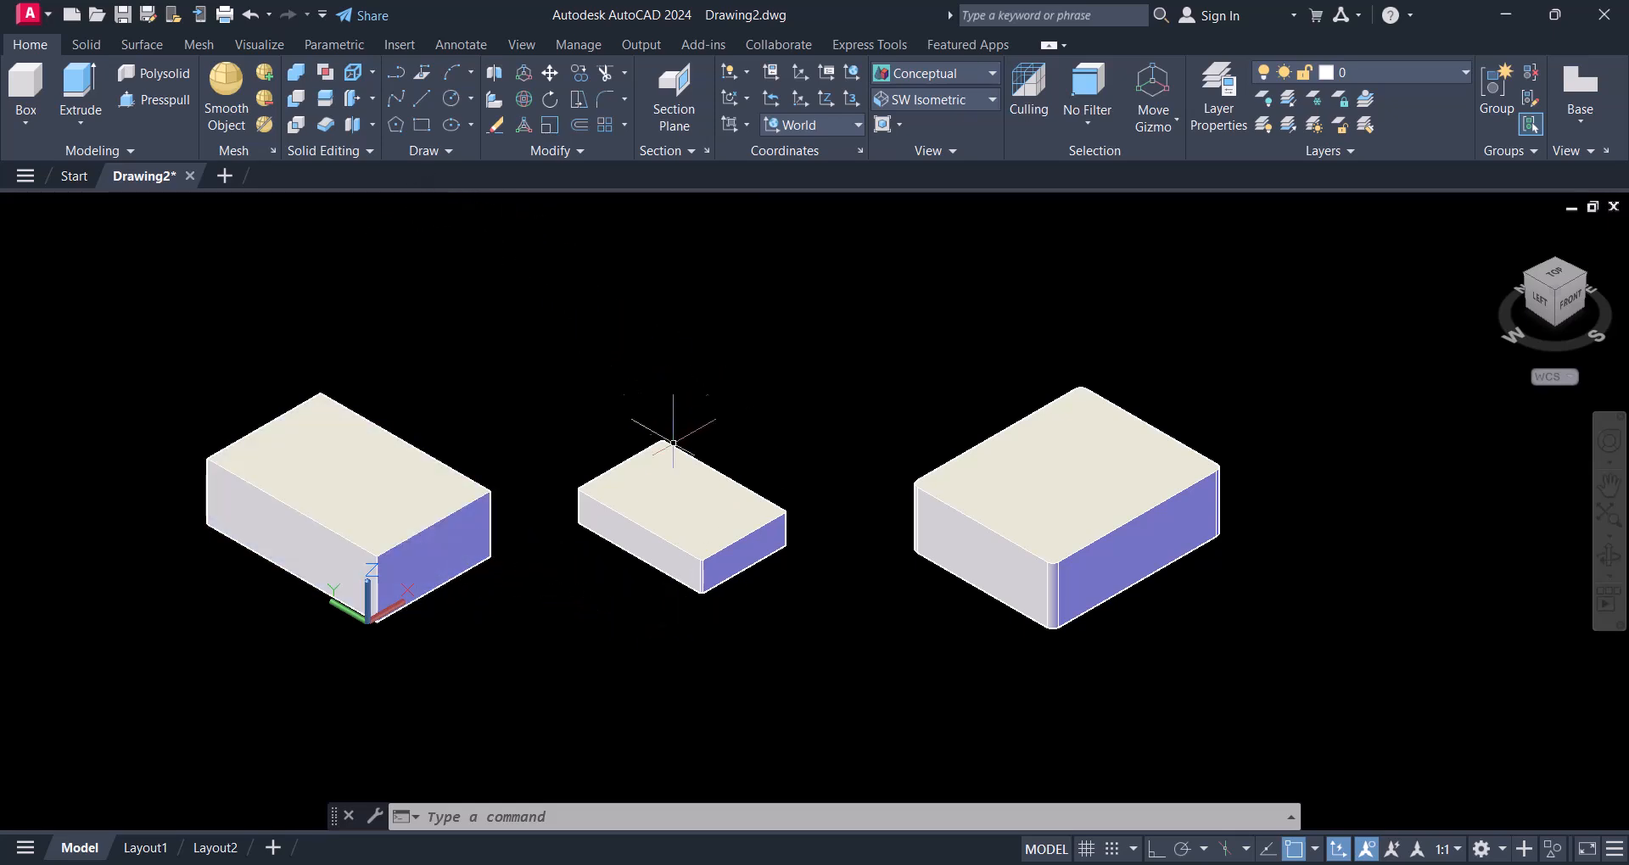
pyautogui.scroll(5, 678, 577)
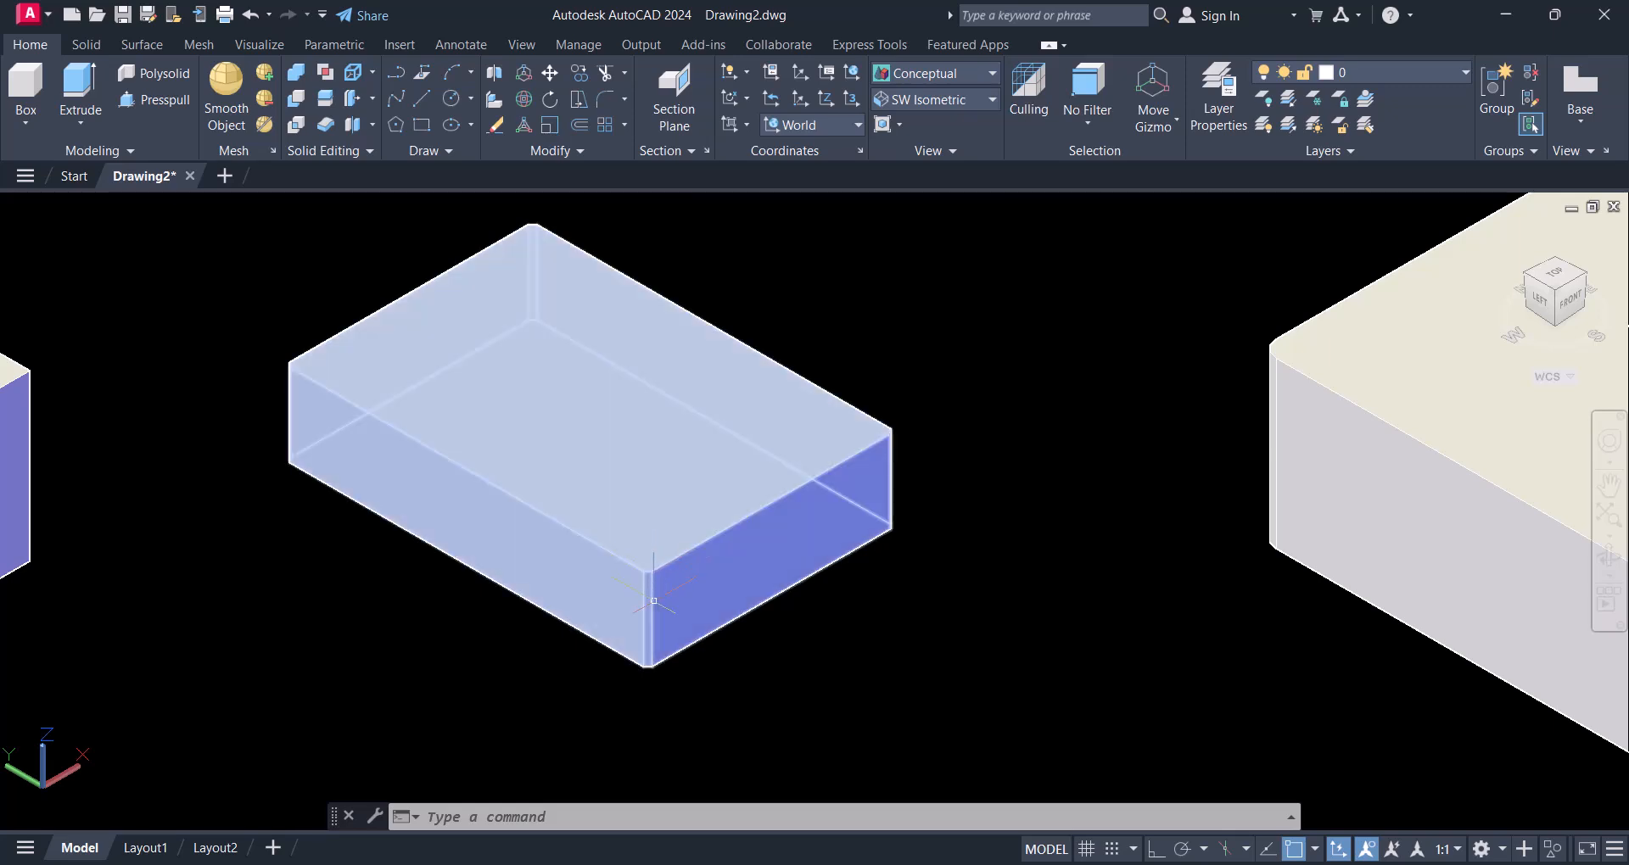
pyautogui.scroll(-5, 651, 601)
pyautogui.scroll(3, 1137, 585)
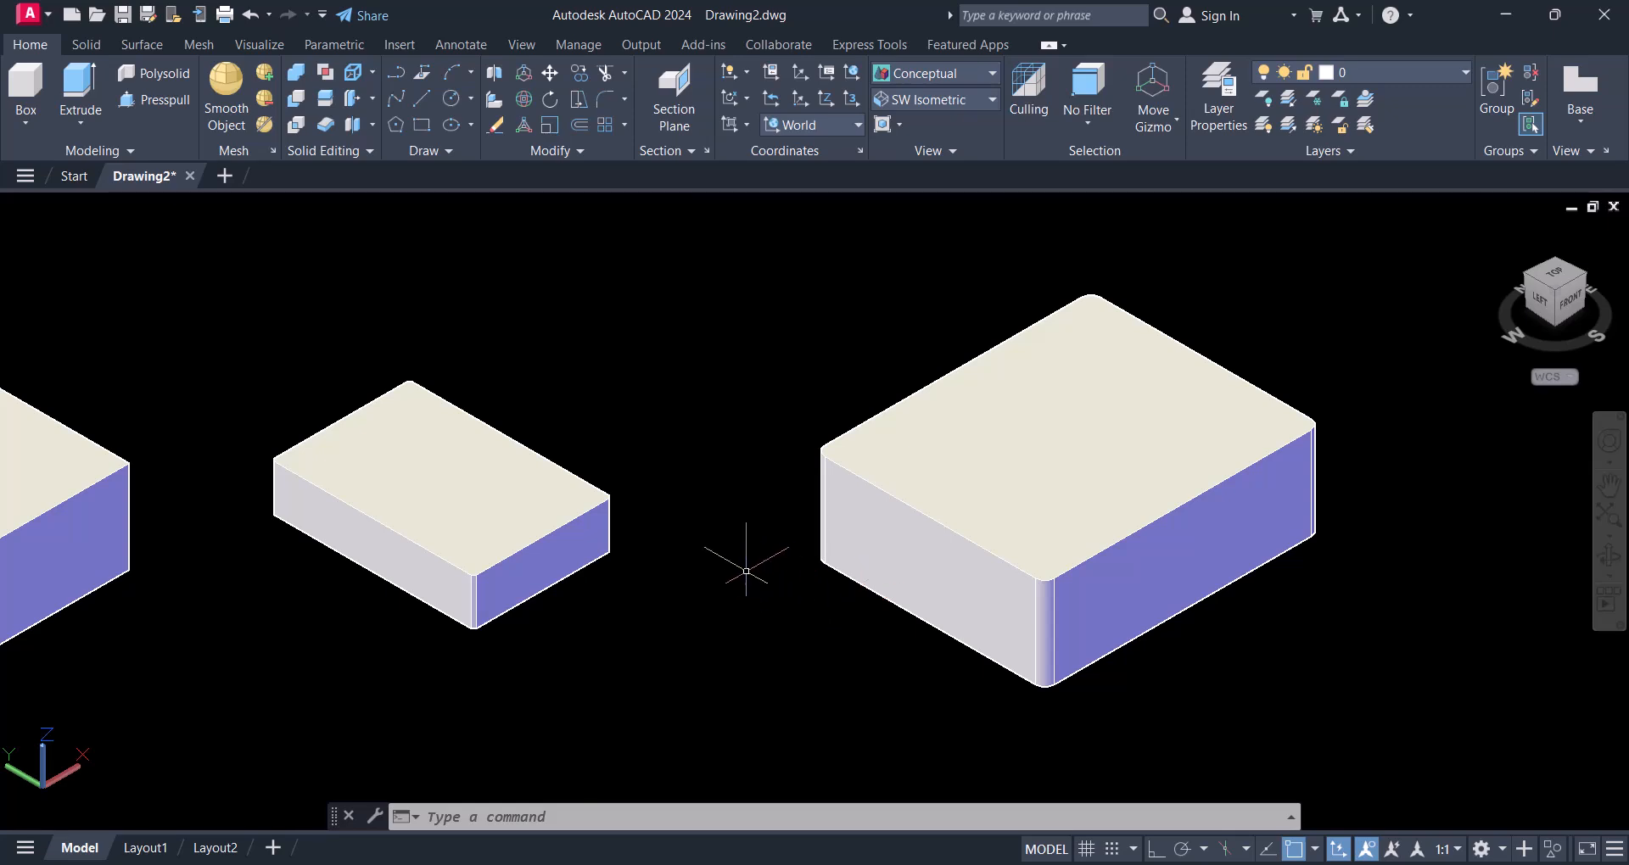
pyautogui.scroll(-2, 738, 565)
pyautogui.moveTo(716, 563); pyautogui.dragTo(758, 548, button='middle')
pyautogui.moveTo(577, 560); pyautogui.dragTo(665, 574, button='middle')
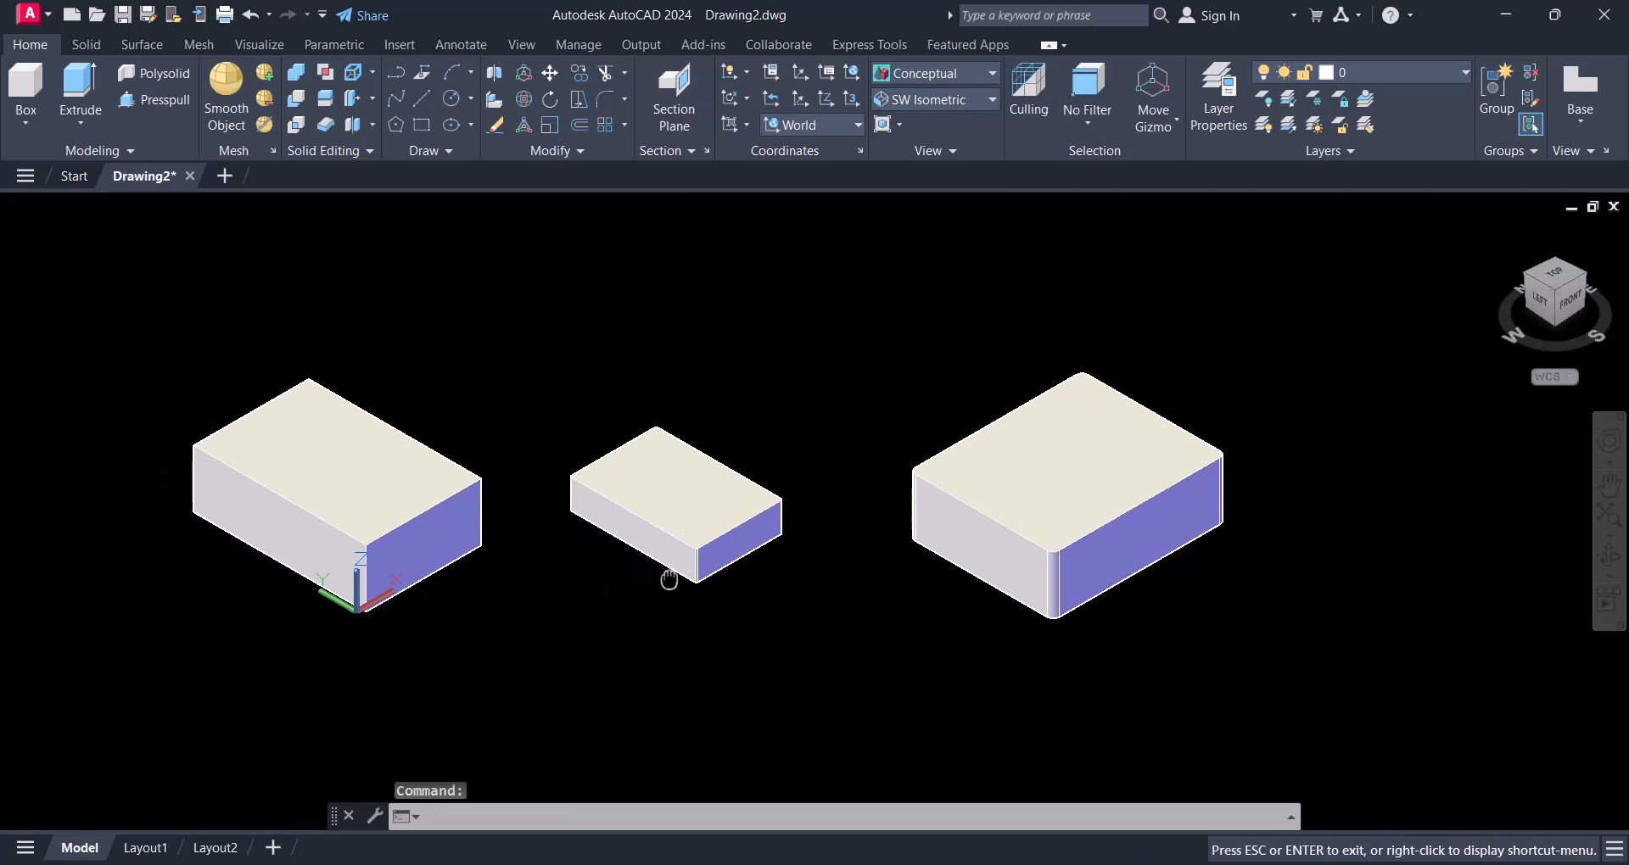
pyautogui.scroll(2, 484, 568)
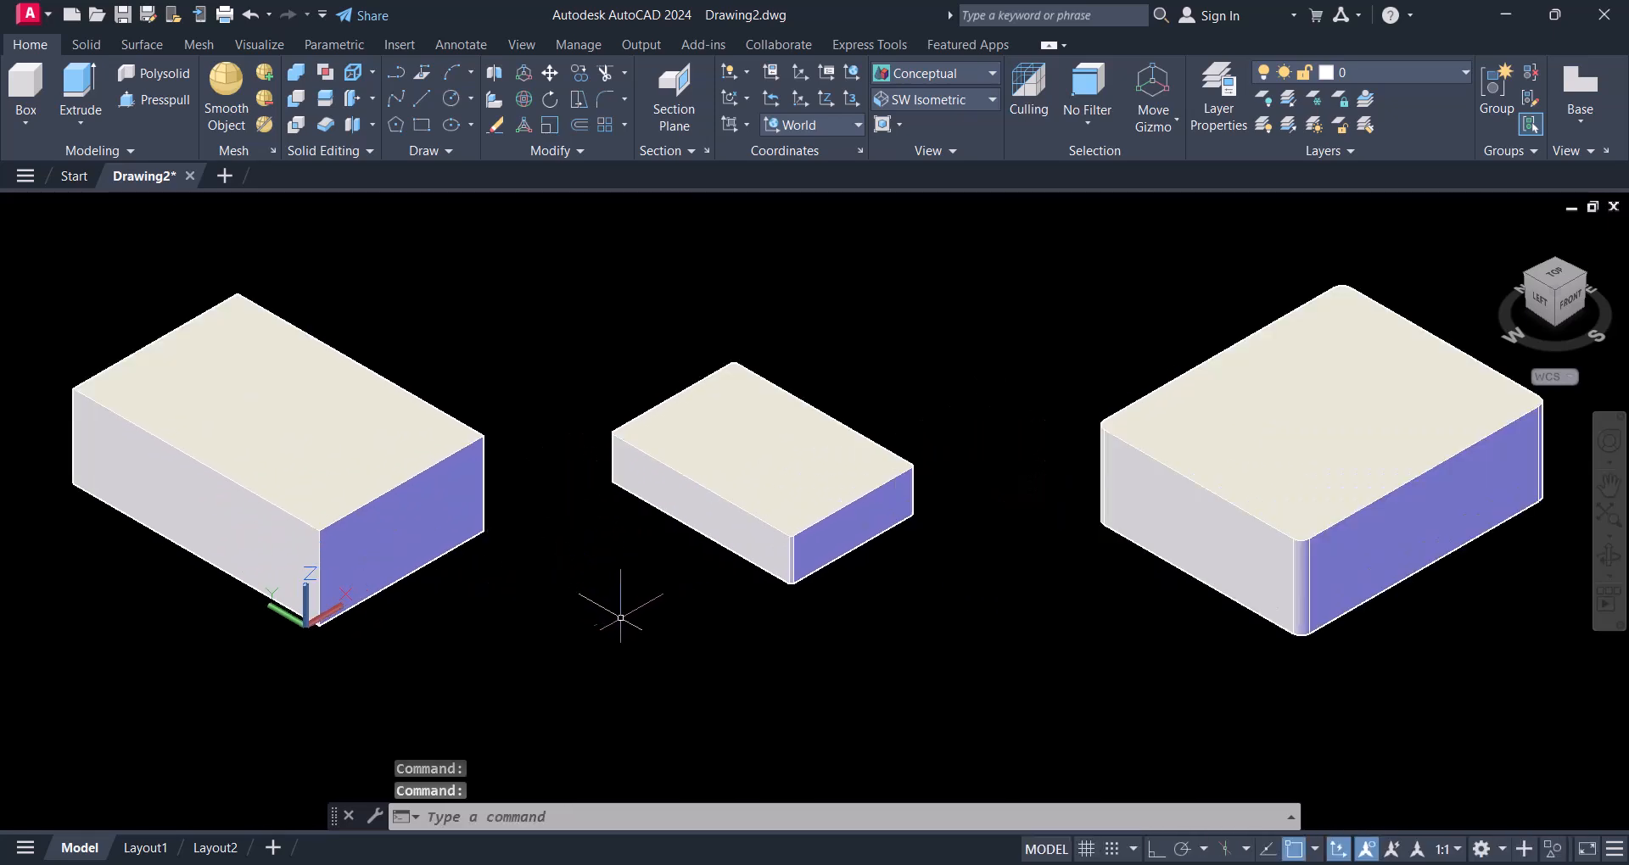